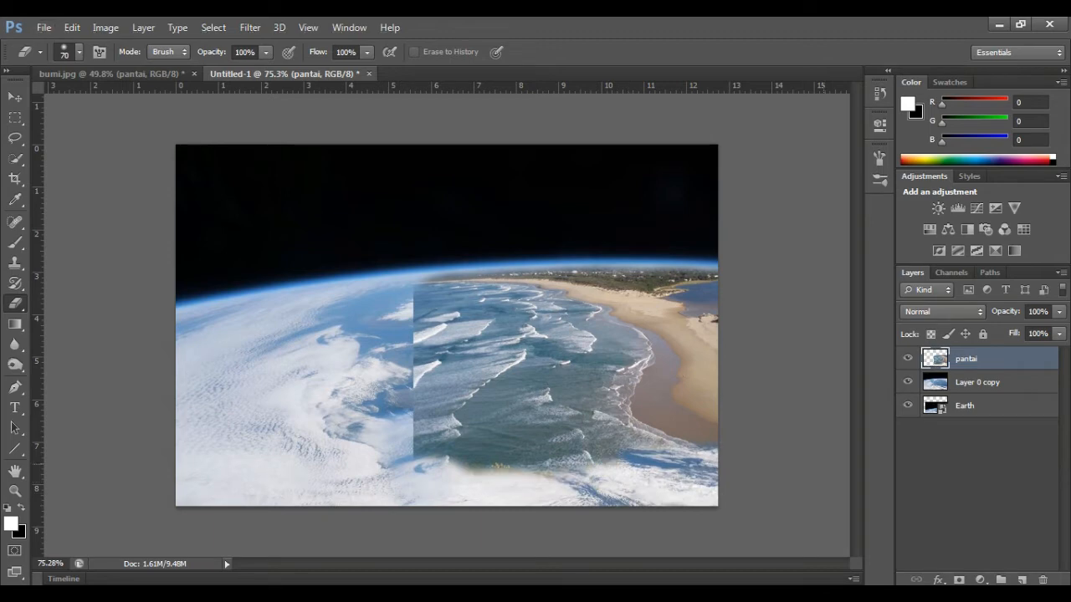
Step: Free-transform the pantai layer to 99.5% width and about 132% height, shifting its left edge toward the middle of the canvas
{"action": "key", "text": "ctrl+t"}
{"action": "left_click_drag", "start_coordinate": [651, 506], "coordinate": [657, 563]}
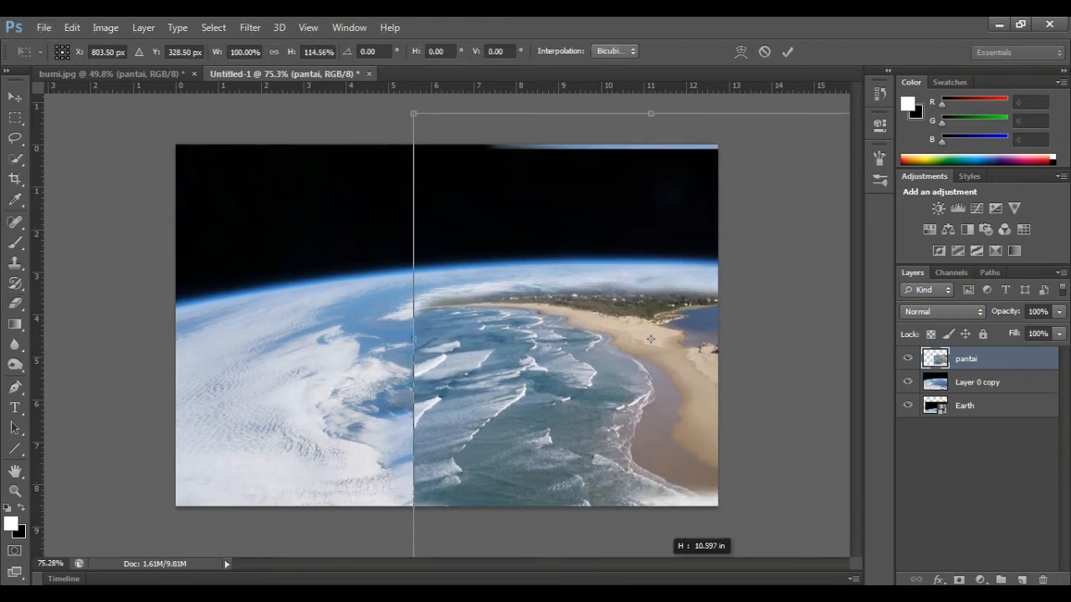
{"action": "left_click_drag", "start_coordinate": [651, 113], "coordinate": [656, 73]}
{"action": "scroll", "coordinate": [447, 325], "scroll_direction": "down", "scroll_amount": 2}
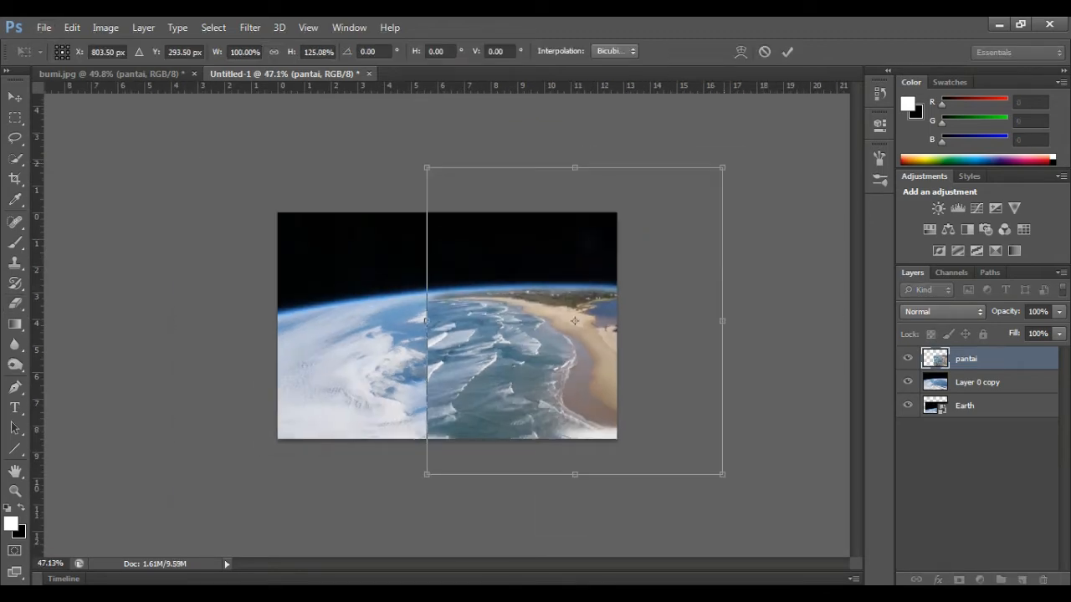
{"action": "mouse_move", "coordinate": [722, 167]}
{"action": "left_mouse_down"}
{"action": "mouse_move", "coordinate": [712, 177]}
{"action": "mouse_move", "coordinate": [729, 158]}
{"action": "left_mouse_up"}
{"action": "left_click_drag", "start_coordinate": [729, 316], "coordinate": [755, 316]}
{"action": "left_click_drag", "start_coordinate": [427, 316], "coordinate": [466, 316]}
{"action": "left_click_drag", "start_coordinate": [610, 474], "coordinate": [610, 481]}
{"action": "mouse_move", "coordinate": [465, 316]}
{"action": "left_mouse_down"}
{"action": "mouse_move", "coordinate": [402, 318]}
{"action": "mouse_move", "coordinate": [455, 318]}
{"action": "left_mouse_up"}
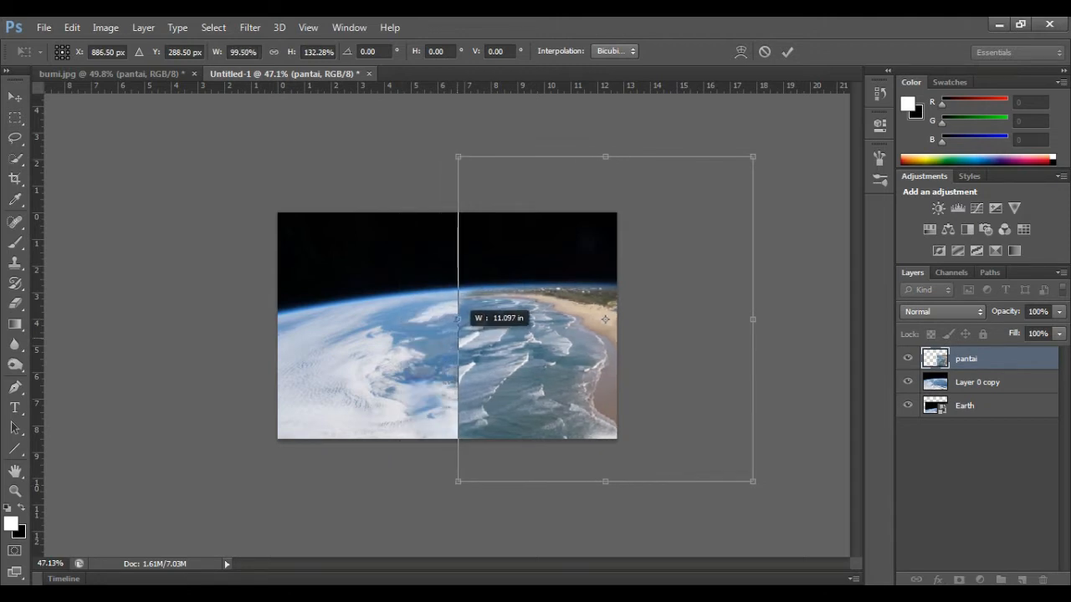
{"action": "key", "text": "Return"}
Step: Erase the hard left edge of the beach image with a soft 70 px eraser to blend it into the clouds
{"action": "key", "text": "e"}
{"action": "scroll", "coordinate": [455, 319], "scroll_direction": "up", "scroll_amount": 5}
{"action": "mouse_move", "coordinate": [510, 272]}
{"action": "left_mouse_down"}
{"action": "mouse_move", "coordinate": [462, 296]}
{"action": "mouse_move", "coordinate": [460, 365]}
{"action": "mouse_move", "coordinate": [488, 204]}
{"action": "left_mouse_up"}
{"action": "mouse_move", "coordinate": [430, 303]}
{"action": "left_mouse_down"}
{"action": "mouse_move", "coordinate": [424, 429]}
{"action": "mouse_move", "coordinate": [436, 477]}
{"action": "mouse_move", "coordinate": [465, 477]}
{"action": "mouse_move", "coordinate": [474, 435]}
{"action": "mouse_move", "coordinate": [493, 464]}
{"action": "mouse_move", "coordinate": [515, 469]}
{"action": "left_mouse_up"}
Step: Lasso a small patch of sea at the lower seam, enlarge it to about 152% by 151%, shift it up-left and deselect
{"action": "key", "text": "l"}
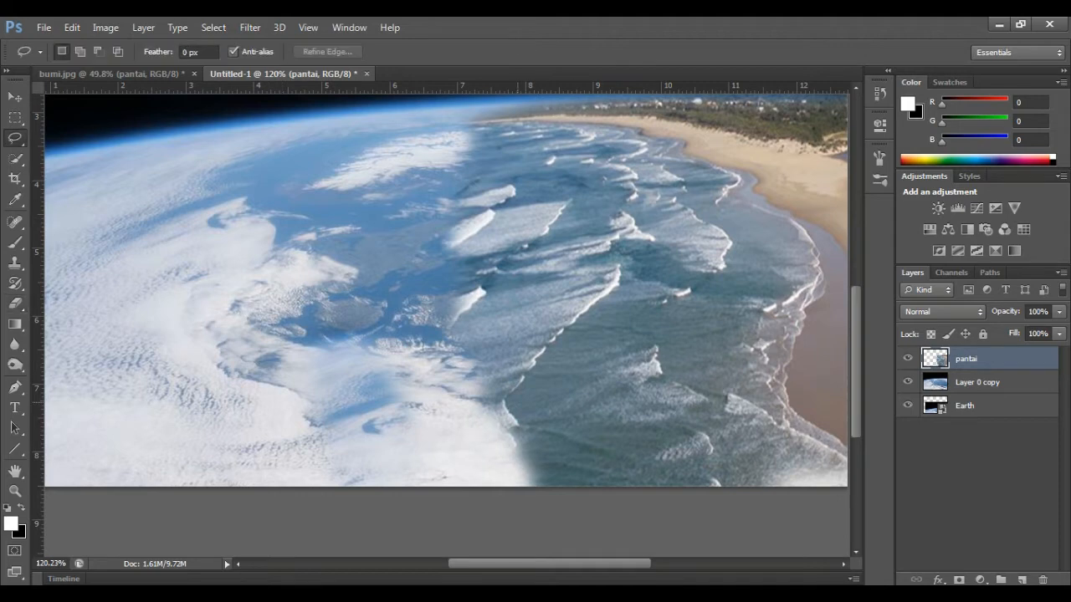
{"action": "mouse_move", "coordinate": [527, 423]}
{"action": "left_mouse_down"}
{"action": "mouse_move", "coordinate": [502, 393]}
{"action": "mouse_move", "coordinate": [519, 401]}
{"action": "mouse_move", "coordinate": [525, 440]}
{"action": "mouse_move", "coordinate": [571, 492]}
{"action": "left_mouse_up"}
{"action": "key", "text": "v"}
{"action": "key", "text": "ctrl+t"}
{"action": "left_click_drag", "start_coordinate": [557, 470], "coordinate": [548, 464]}
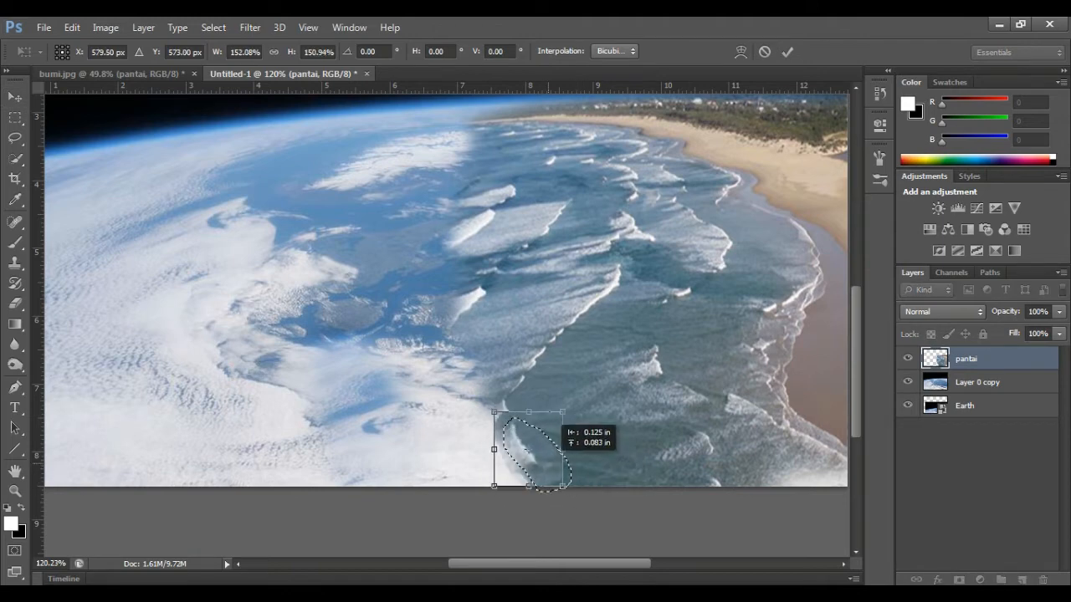
{"action": "key", "text": "Return"}
{"action": "key", "text": "ctrl+d"}
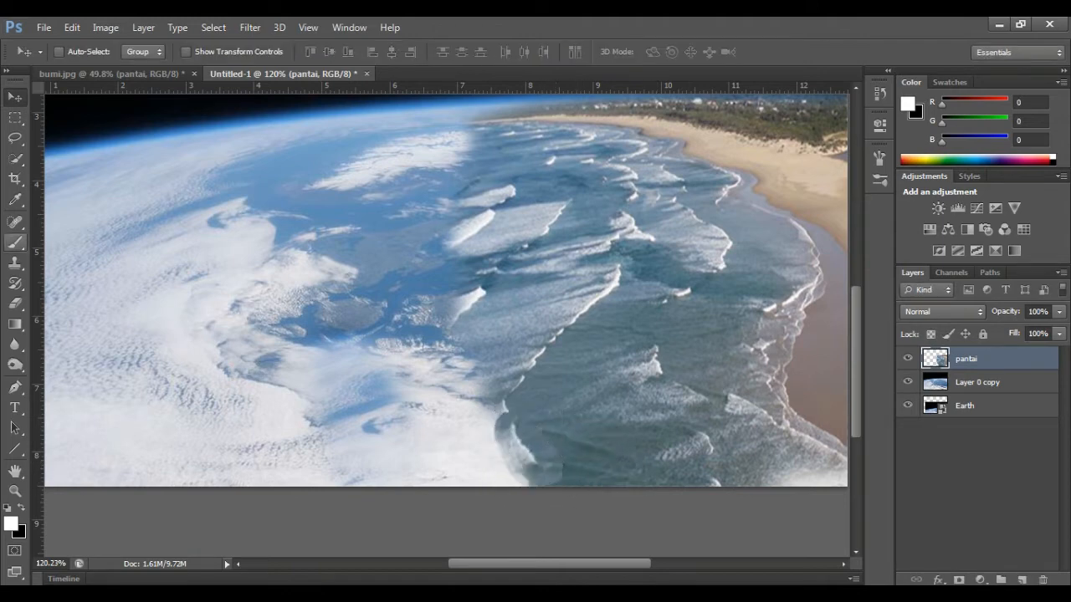
Step: Smooth the edges of the moved sea patch with the Spot Healing Brush in Content-Aware mode
{"action": "key", "text": "j"}
{"action": "left_click_drag", "start_coordinate": [525, 414], "coordinate": [566, 482]}
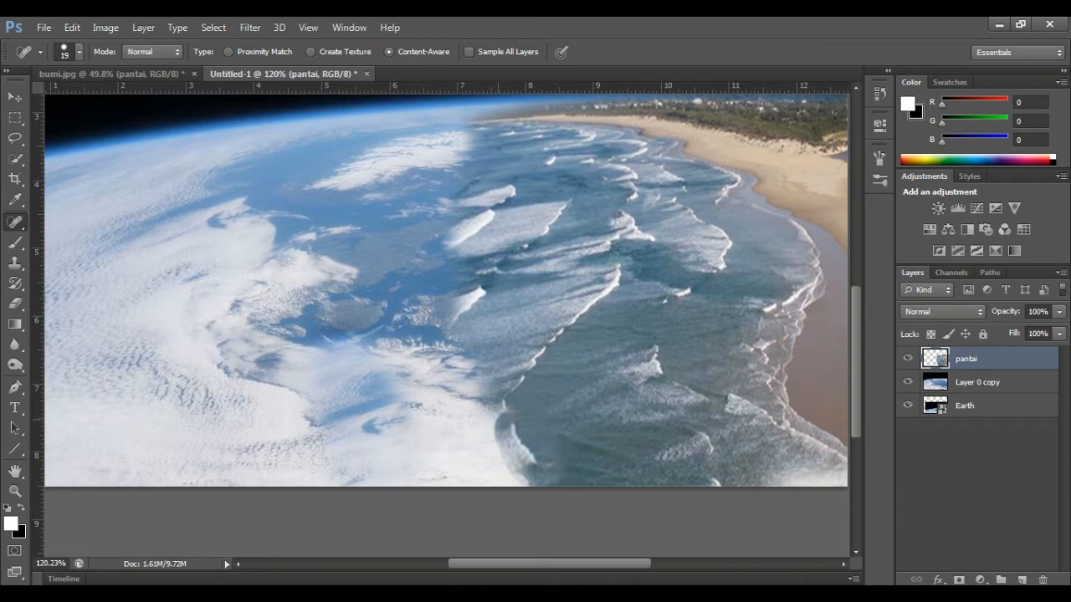
{"action": "left_click_drag", "start_coordinate": [499, 417], "coordinate": [520, 484]}
Step: Erase more of the pantai layer's left edge along the upper part of the seam
{"action": "key", "text": "e"}
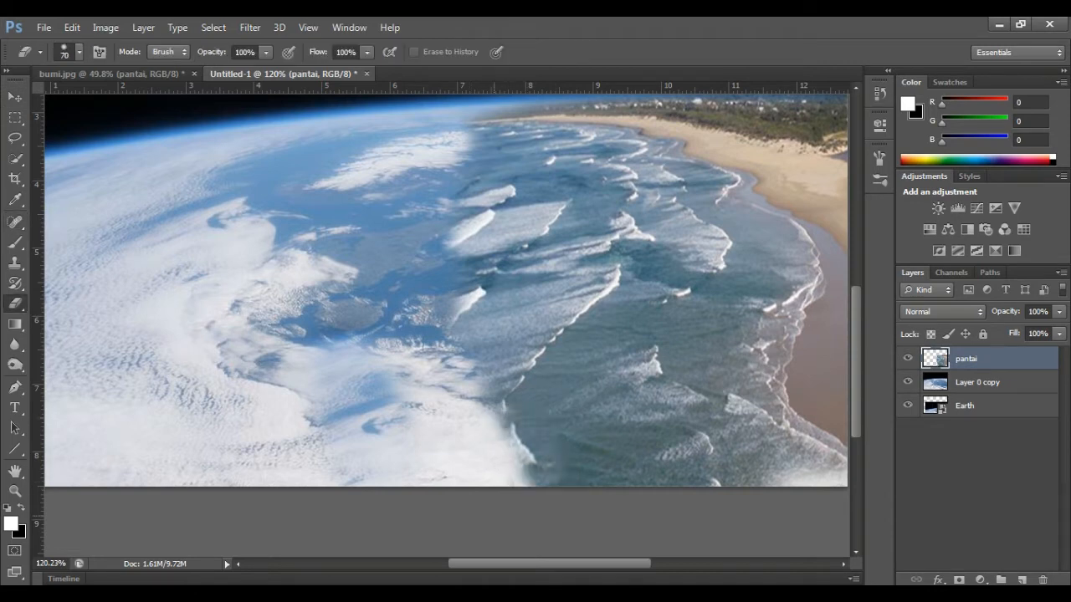
{"action": "left_click_drag", "start_coordinate": [418, 253], "coordinate": [452, 138]}
{"action": "scroll", "coordinate": [615, 283], "scroll_direction": "up", "scroll_amount": 2}
{"action": "scroll", "coordinate": [615, 283], "scroll_direction": "down", "scroll_amount": 4}
Step: Add a new layer above pantai and clip it to the pantai layer
{"action": "left_click", "coordinate": [1021, 580]}
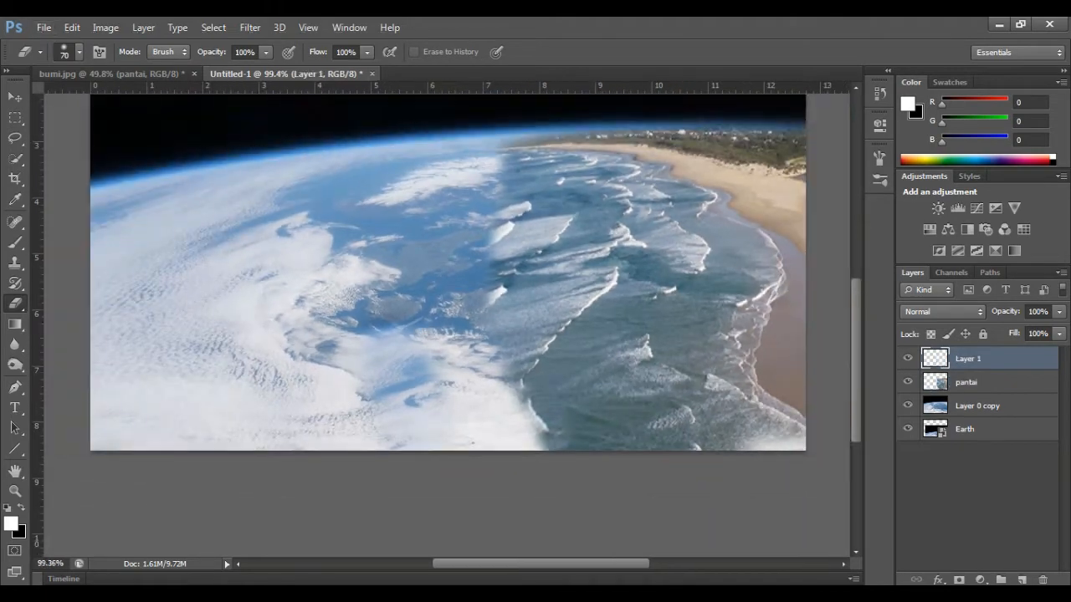
{"action": "right_click", "coordinate": [995, 358]}
{"action": "left_click", "coordinate": [711, 268]}
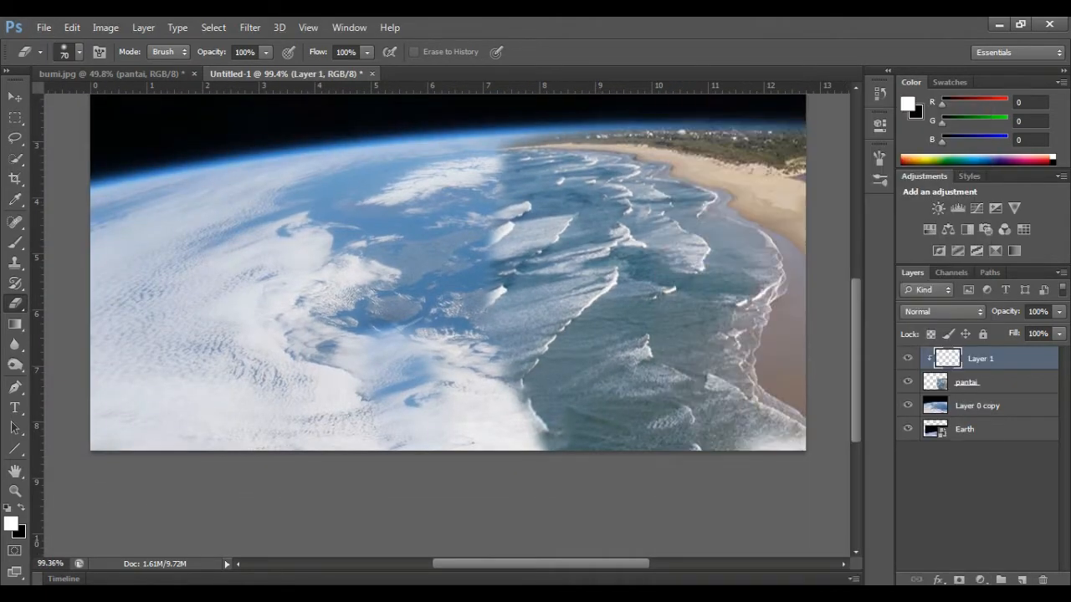
Step: Paint a white haze along the seam on Layer 1 with a 112 px brush at 12% opacity
{"action": "key", "text": "b"}
{"action": "scroll", "coordinate": [511, 163], "scroll_direction": "up", "scroll_amount": 3}
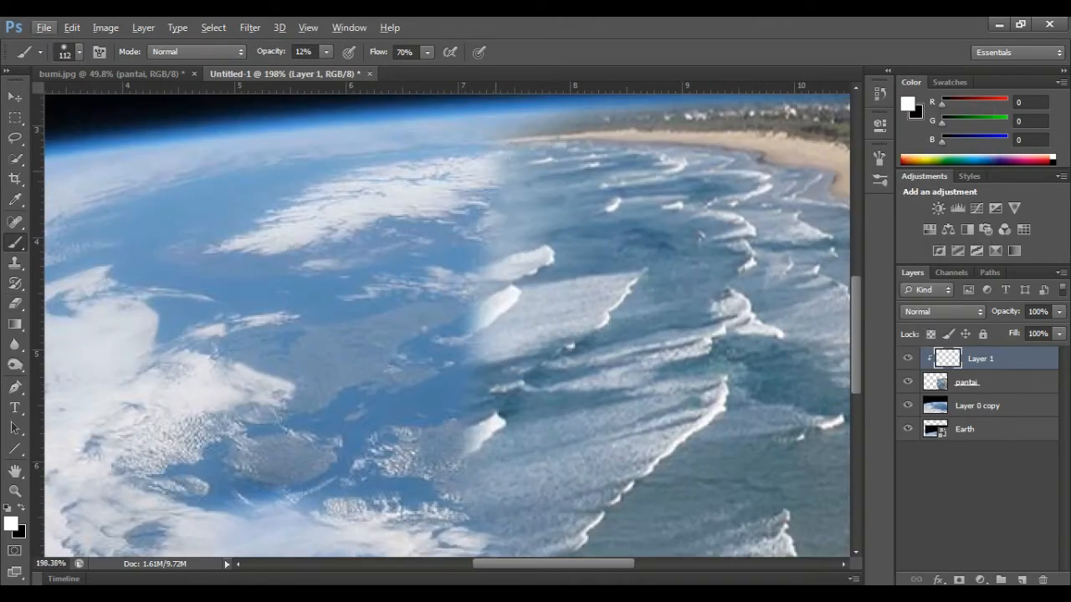
{"action": "left_click_drag", "start_coordinate": [487, 359], "coordinate": [479, 392]}
{"action": "scroll", "coordinate": [482, 376], "scroll_direction": "down", "scroll_amount": 5}
{"action": "scroll", "coordinate": [494, 335], "scroll_direction": "up", "scroll_amount": 2}
{"action": "scroll", "coordinate": [494, 335], "scroll_direction": "down", "scroll_amount": 3}
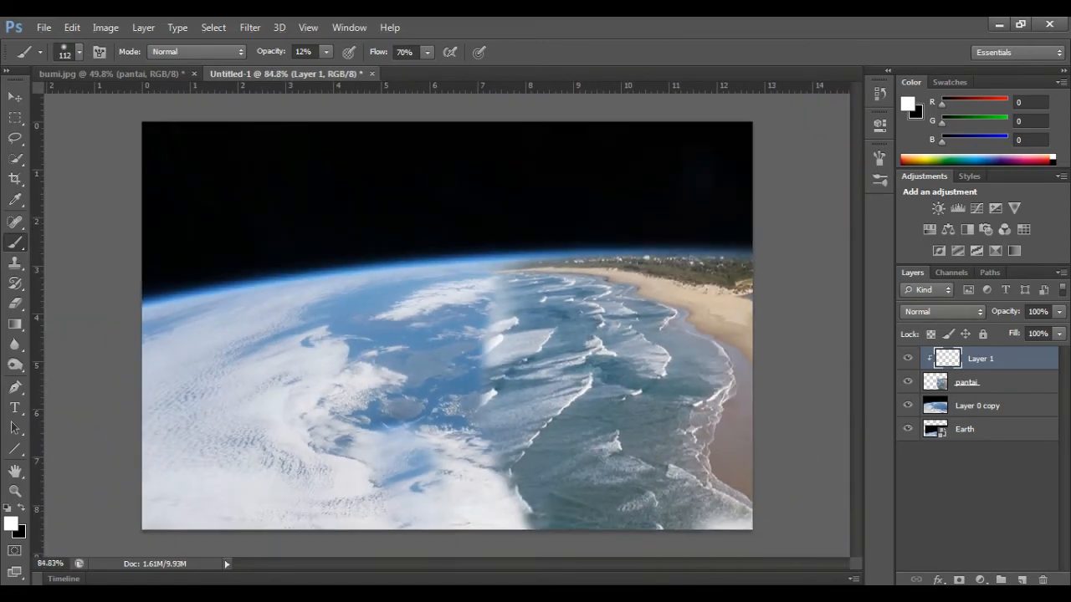
Step: Add a new layer clipped to Layer 0 copy and paint a faint white haze along the seam on it
{"action": "left_click", "coordinate": [977, 406]}
{"action": "left_click", "coordinate": [1022, 580]}
{"action": "right_click", "coordinate": [977, 406]}
{"action": "left_click", "coordinate": [711, 268]}
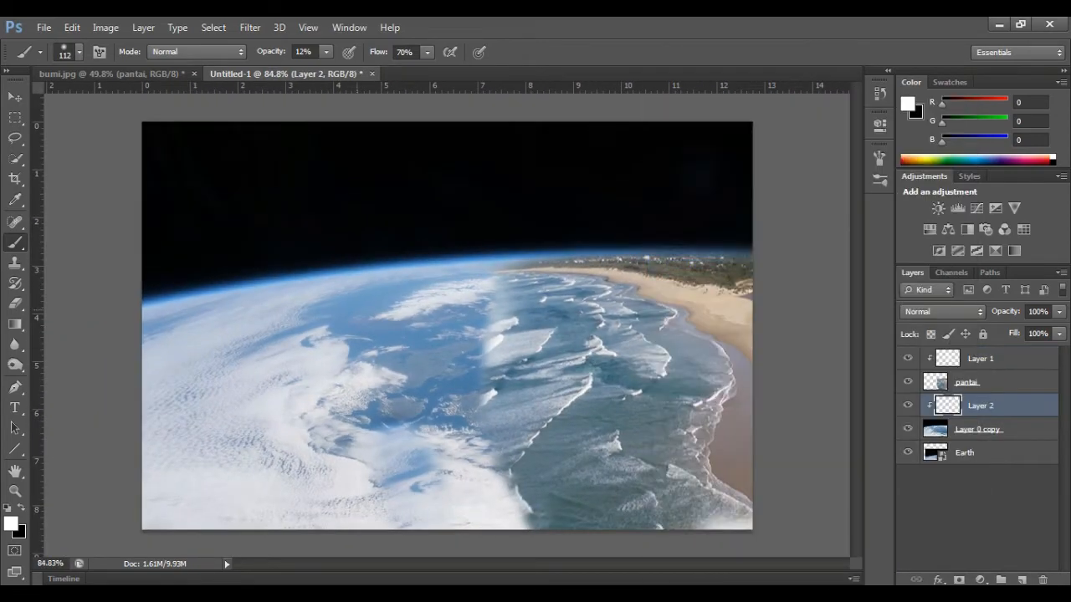
{"action": "scroll", "coordinate": [482, 337], "scroll_direction": "up", "scroll_amount": 2}
{"action": "left_click_drag", "start_coordinate": [480, 328], "coordinate": [495, 369]}
Step: Set the brush opacity to 8% and swap the foreground colour to black, with the edit history displayed
{"action": "left_click", "coordinate": [327, 52]}
{"action": "left_click_drag", "start_coordinate": [327, 70], "coordinate": [324, 70]}
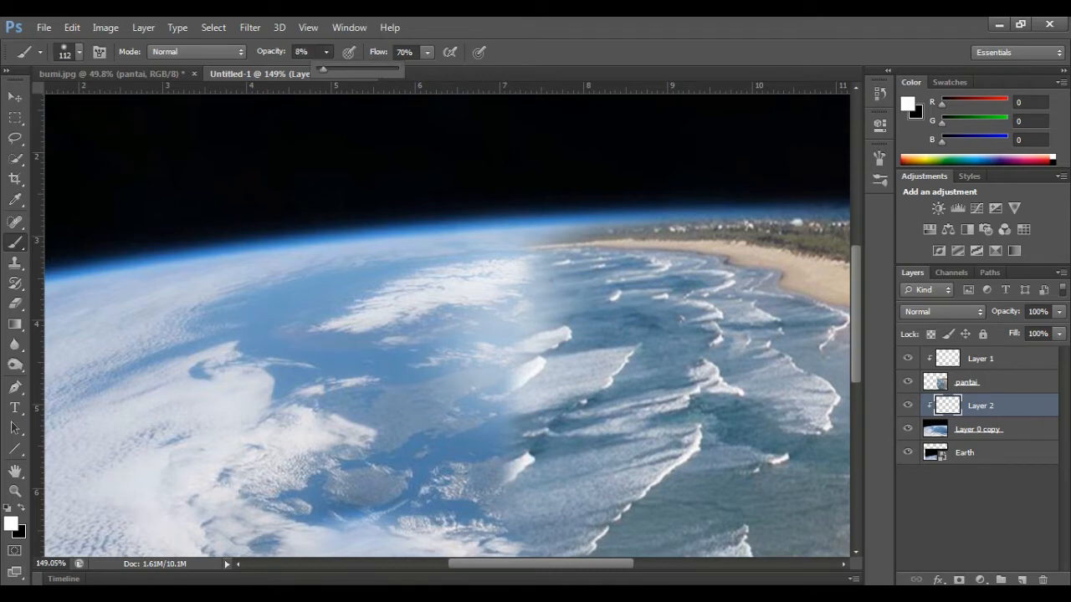
{"action": "left_click", "coordinate": [879, 94]}
{"action": "left_click", "coordinate": [22, 508]}
{"action": "left_click_drag", "start_coordinate": [429, 285], "coordinate": [428, 319]}
{"action": "left_click_drag", "start_coordinate": [428, 319], "coordinate": [438, 364]}
{"action": "left_click_drag", "start_coordinate": [433, 289], "coordinate": [439, 360]}
{"action": "key", "text": "ctrl+alt+z"}
{"action": "key", "text": "ctrl+alt+z"}
{"action": "key", "text": "ctrl+alt+z"}
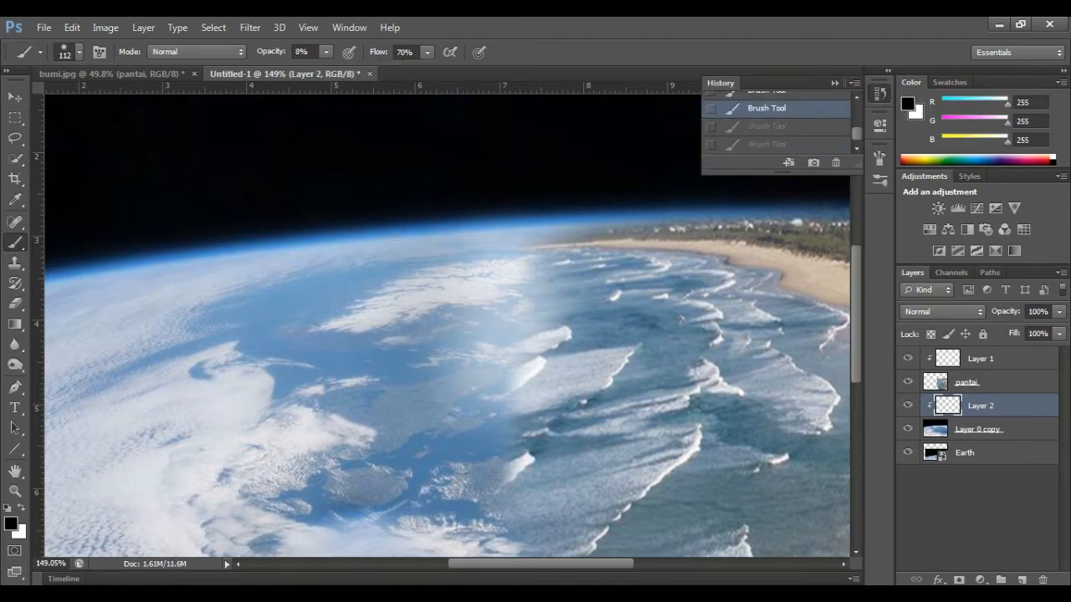
Step: Delete the selected brush stroke from the history and paint faint black shading over the Earth side of the seam on Layer 2
{"action": "left_click", "coordinate": [767, 114]}
{"action": "left_click", "coordinate": [836, 163]}
{"action": "left_click", "coordinate": [461, 244]}
{"action": "left_click_drag", "start_coordinate": [462, 288], "coordinate": [494, 381]}
Step: Shade the beach side of the seam with faint black brush strokes on Layer 1
{"action": "scroll", "coordinate": [575, 294], "scroll_direction": "down", "scroll_amount": 2}
{"action": "left_click", "coordinate": [981, 359]}
{"action": "left_click_drag", "start_coordinate": [502, 291], "coordinate": [492, 389]}
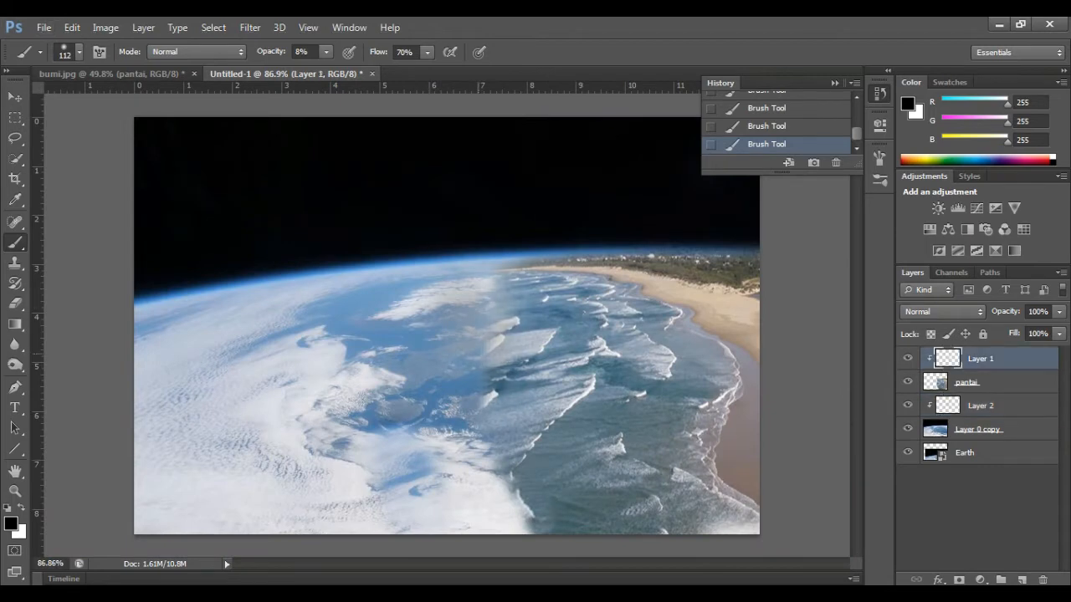
{"action": "left_click_drag", "start_coordinate": [494, 330], "coordinate": [486, 401]}
Step: Darken the clouds beside the lower part of the seam with a faint black stroke on Layer 2
{"action": "left_click", "coordinate": [981, 406]}
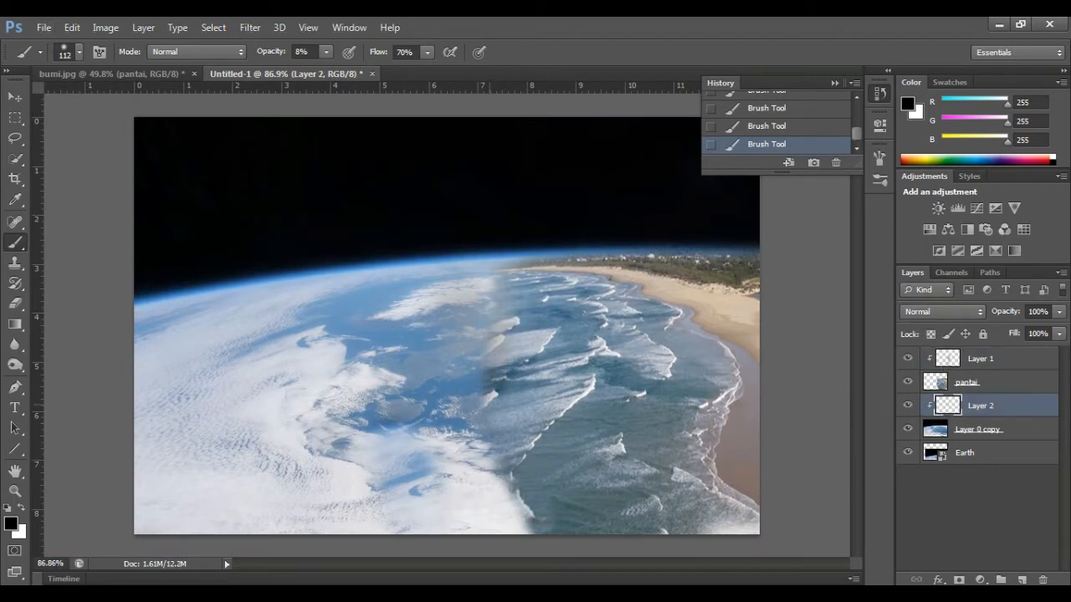
{"action": "left_click_drag", "start_coordinate": [478, 440], "coordinate": [495, 506]}
{"action": "scroll", "coordinate": [441, 356], "scroll_direction": "up", "scroll_amount": 2}
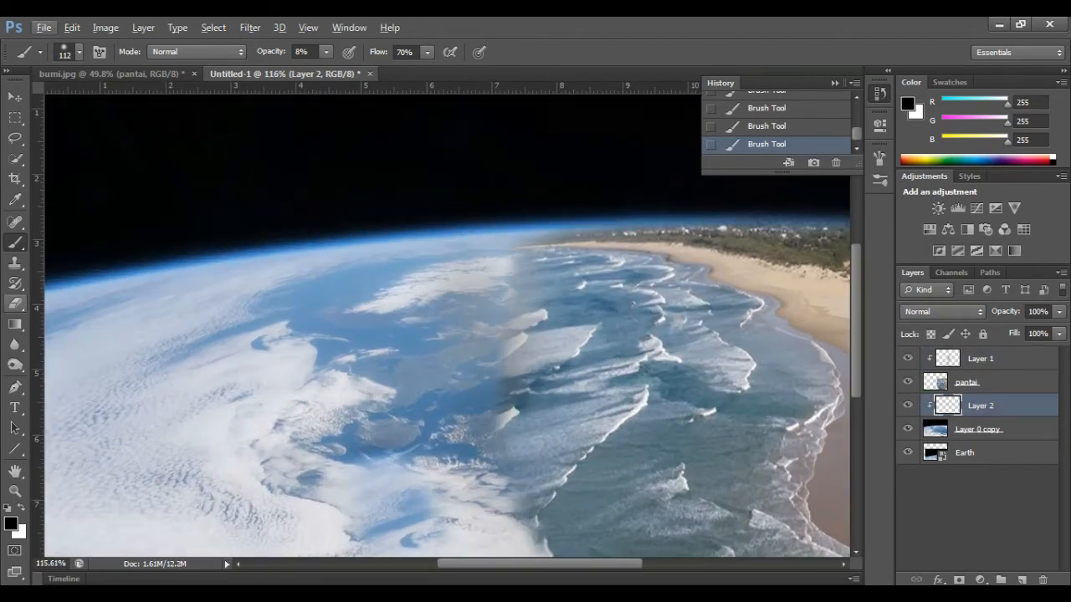
{"action": "left_click", "coordinate": [15, 304]}
{"action": "left_click", "coordinate": [981, 383]}
{"action": "left_click", "coordinate": [977, 429]}
{"action": "left_click_drag", "start_coordinate": [482, 309], "coordinate": [471, 374]}
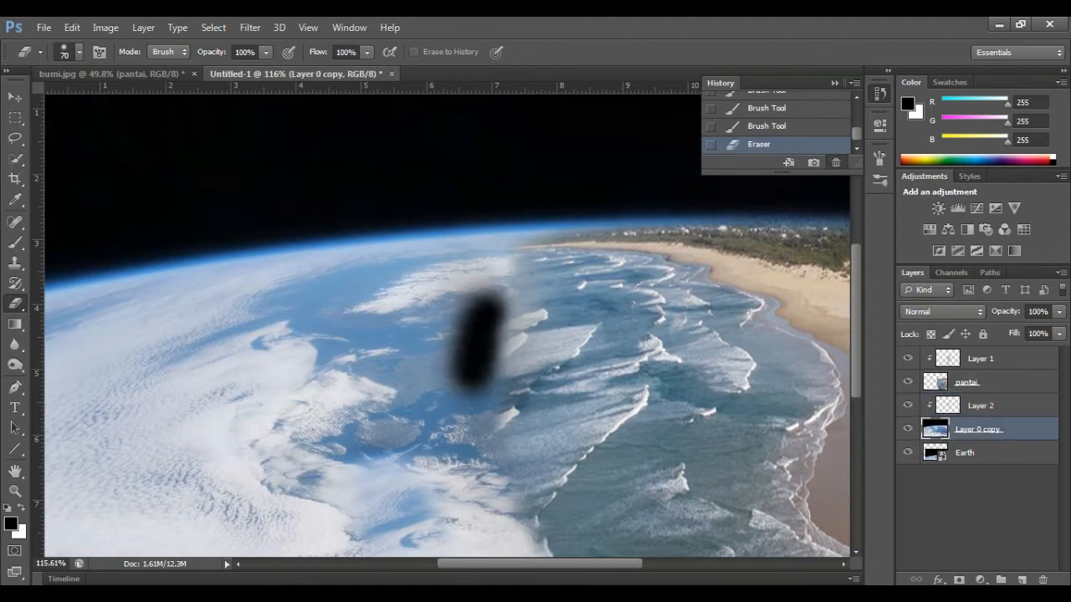
{"action": "left_click", "coordinate": [836, 164]}
{"action": "left_click", "coordinate": [460, 258]}
Step: Erase the remaining hazy left edge of the pantai layer along the middle of the seam with the 70 px eraser
{"action": "left_click", "coordinate": [981, 406]}
{"action": "left_click", "coordinate": [966, 382]}
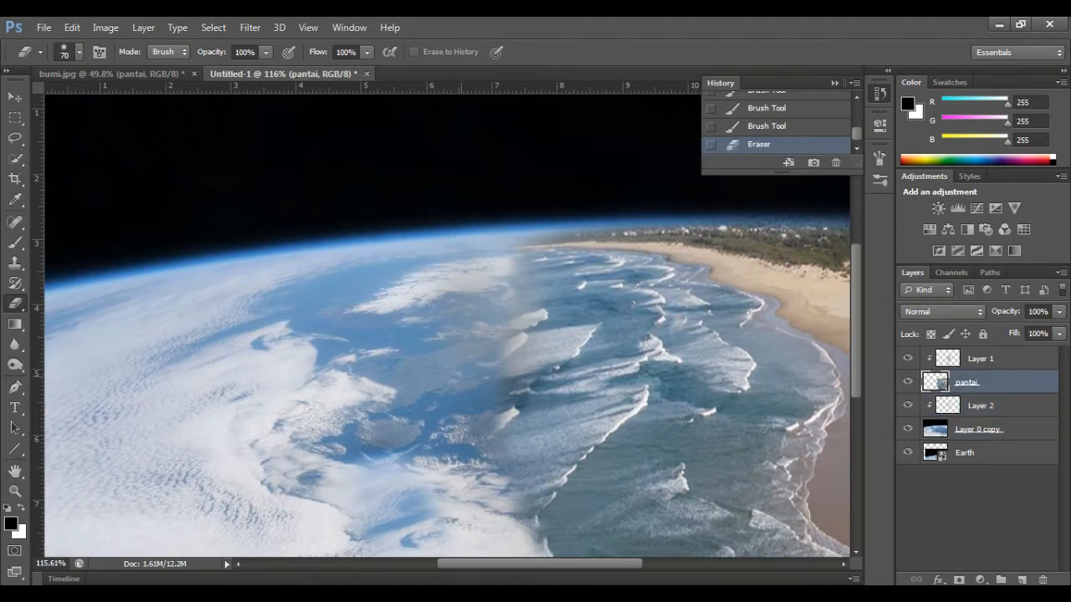
{"action": "left_click_drag", "start_coordinate": [487, 298], "coordinate": [476, 406]}
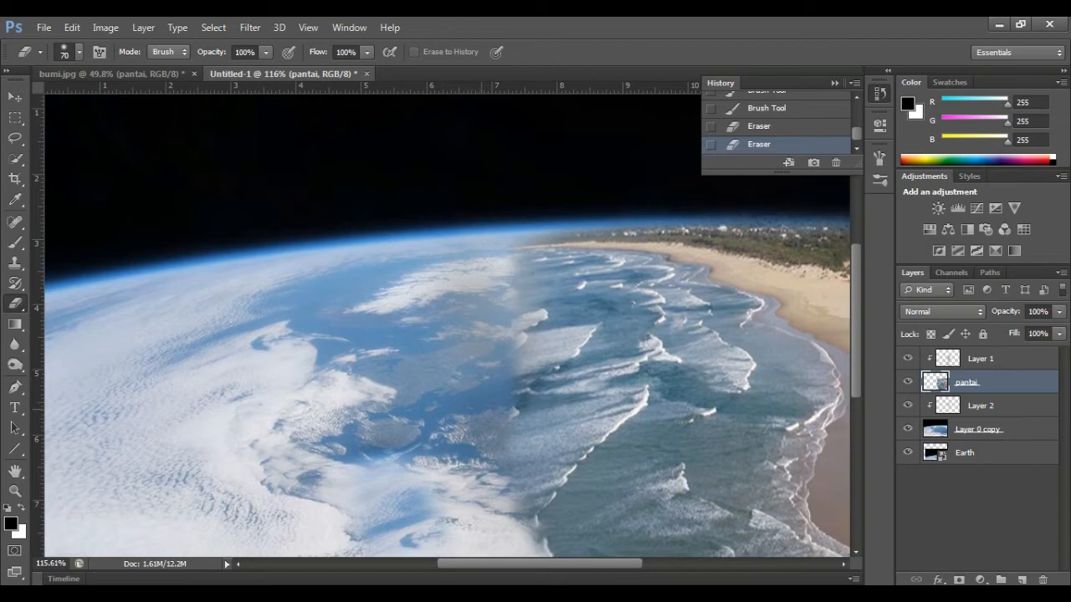
{"action": "scroll", "coordinate": [481, 409], "scroll_direction": "down", "scroll_amount": 3}
{"action": "scroll", "coordinate": [477, 406], "scroll_direction": "up", "scroll_amount": 3}
{"action": "scroll", "coordinate": [474, 368], "scroll_direction": "down", "scroll_amount": 2}
{"action": "left_click_drag", "start_coordinate": [474, 331], "coordinate": [472, 339]}
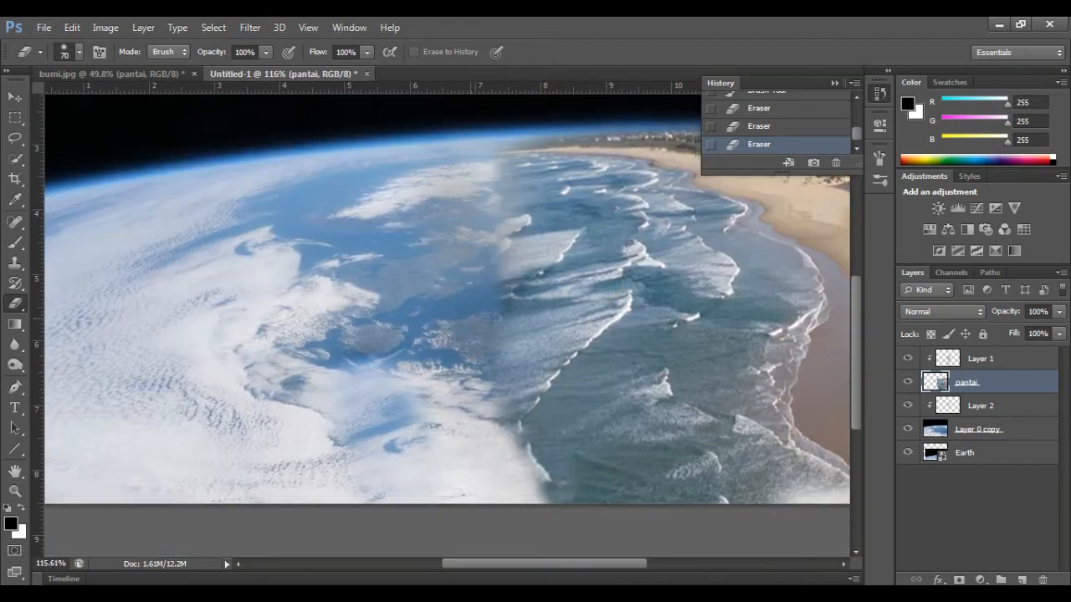
Step: Reduce the eraser size to 35 px and lower its opacity to 26%, then to 16%
{"action": "scroll", "coordinate": [485, 335], "scroll_direction": "up", "scroll_amount": 3}
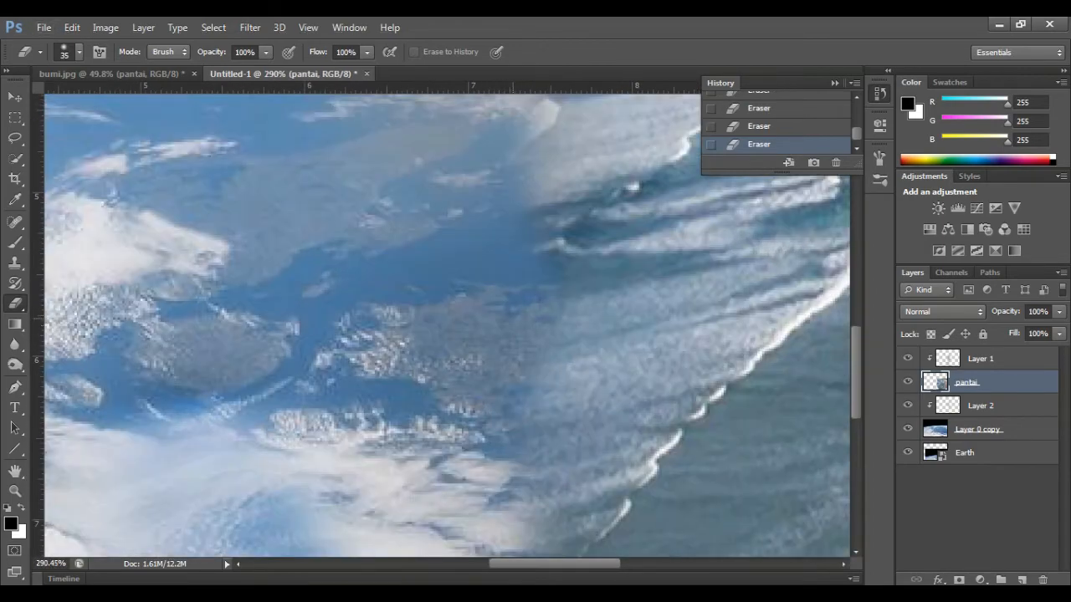
{"action": "scroll", "coordinate": [469, 334], "scroll_direction": "down", "scroll_amount": 5}
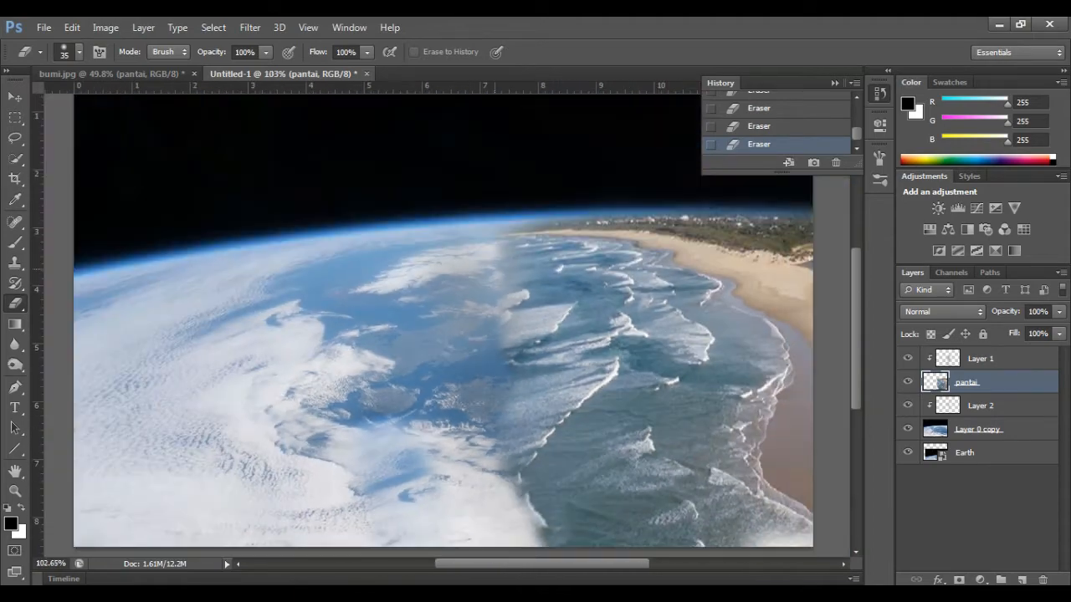
{"action": "scroll", "coordinate": [505, 251], "scroll_direction": "up", "scroll_amount": 4}
{"action": "key", "text": "2"}
{"action": "key", "text": "6"}
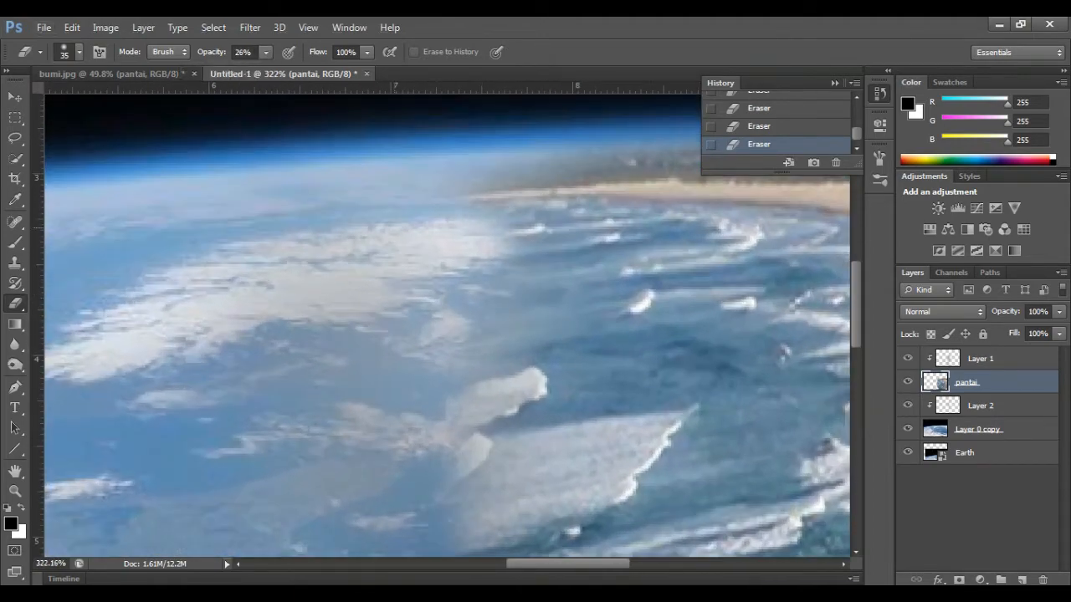
{"action": "key", "text": "1"}
{"action": "key", "text": "6"}
Step: Refine the pantai edge around the upper wave crests, raising the eraser opacity to 42%, 78% and finally 100%
{"action": "scroll", "coordinate": [431, 410], "scroll_direction": "up", "scroll_amount": 4}
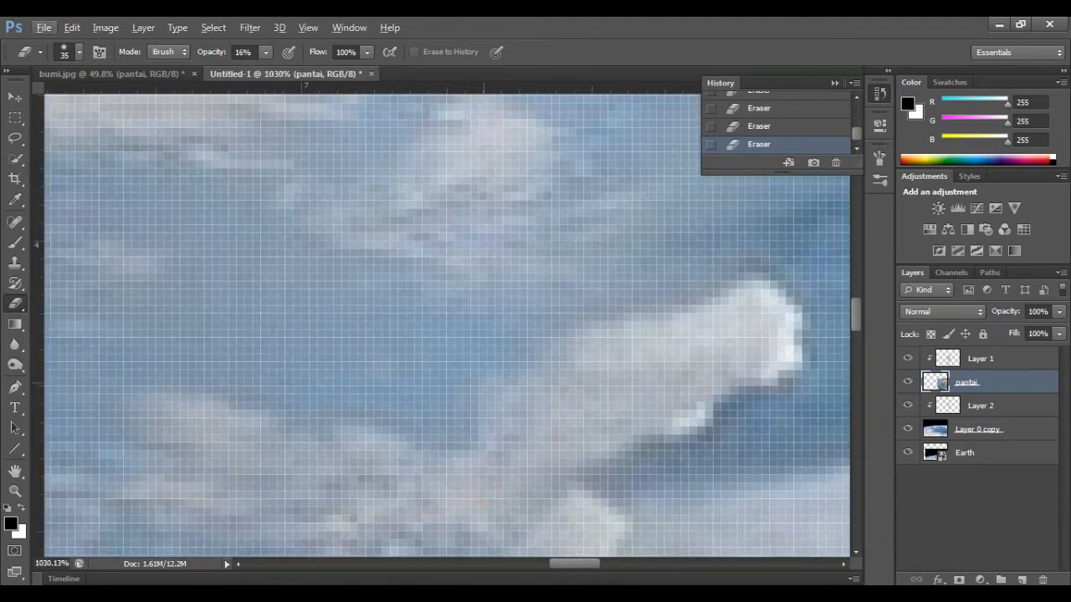
{"action": "key", "text": "4"}
{"action": "key", "text": "2"}
{"action": "scroll", "coordinate": [432, 410], "scroll_direction": "down", "scroll_amount": 4}
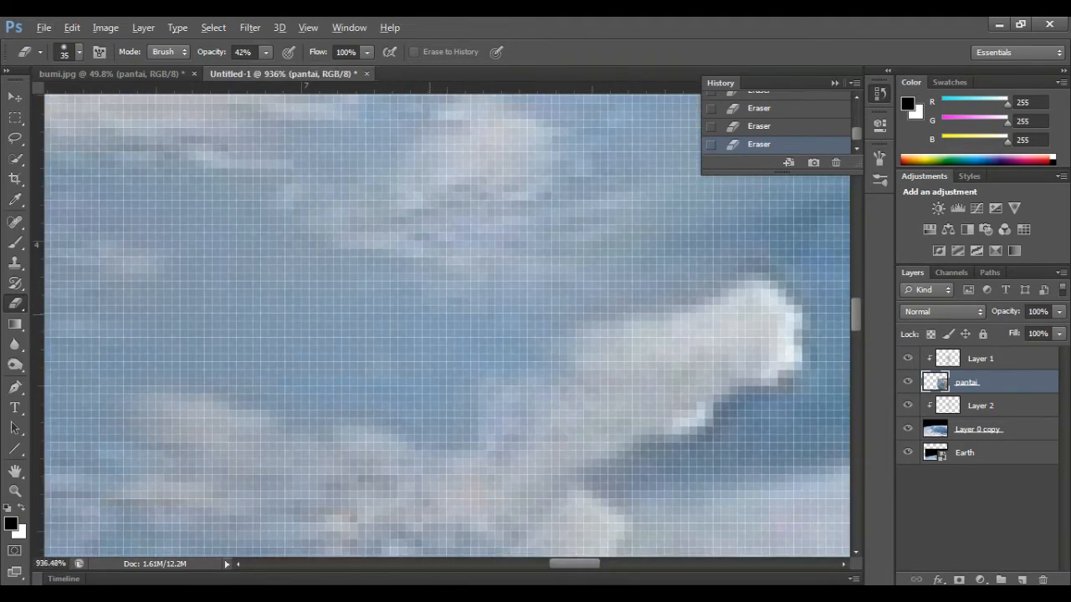
{"action": "scroll", "coordinate": [432, 326], "scroll_direction": "down", "scroll_amount": 1}
{"action": "key", "text": "7"}
{"action": "key", "text": "8"}
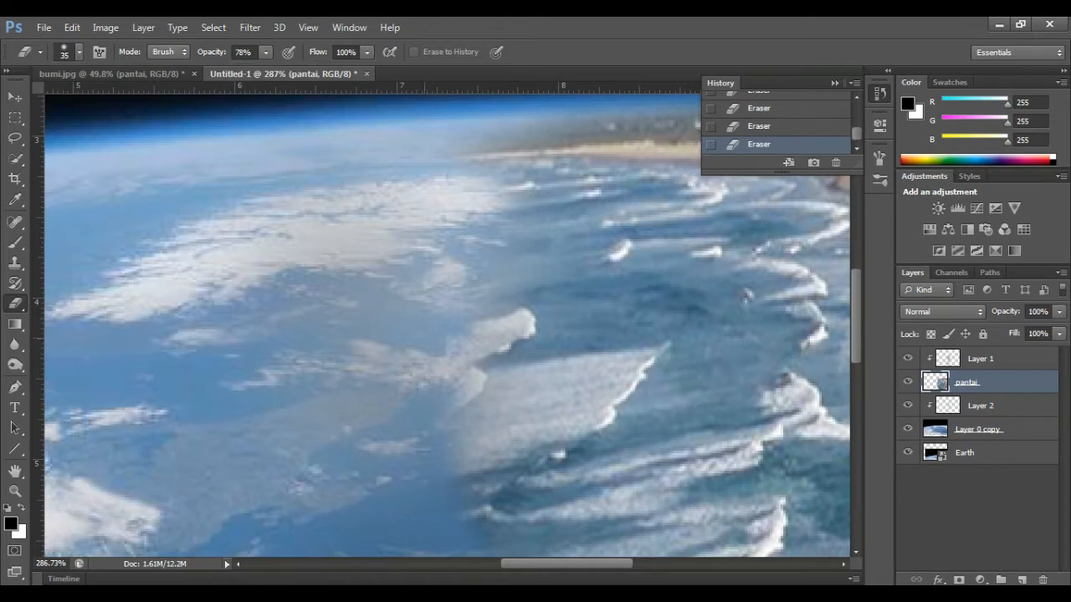
{"action": "key", "text": "0"}
{"action": "scroll", "coordinate": [432, 369], "scroll_direction": "up", "scroll_amount": 1}
{"action": "scroll", "coordinate": [661, 388], "scroll_direction": "down", "scroll_amount": 4}
Step: Hide Layer 0 copy to expose the pantai edge, erase leftover spots along it, and show the layer again
{"action": "left_click", "coordinate": [908, 430]}
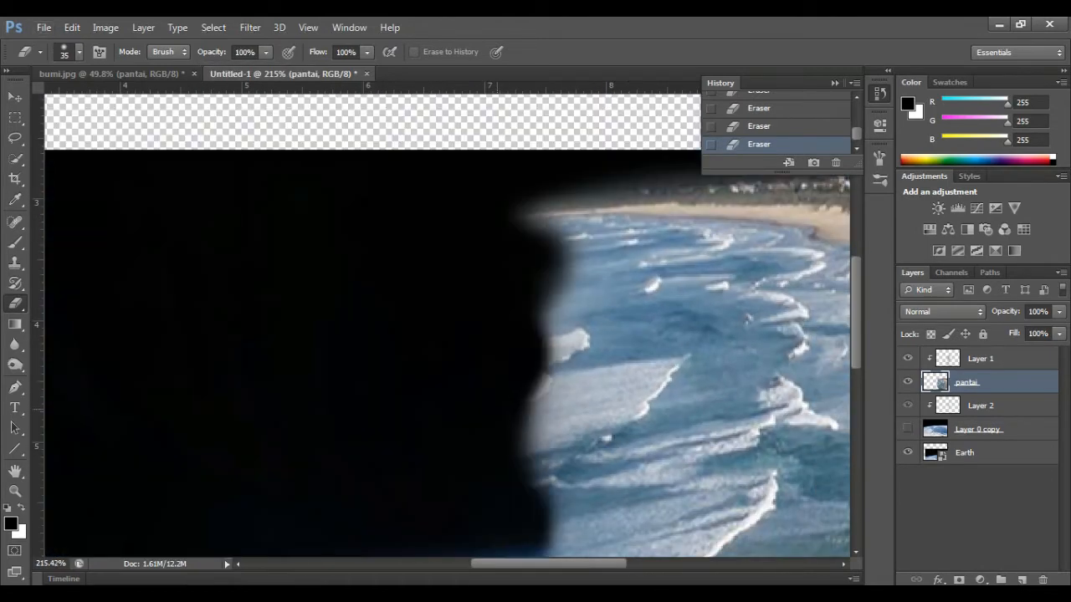
{"action": "left_click", "coordinate": [497, 414]}
{"action": "left_click", "coordinate": [505, 412]}
{"action": "scroll", "coordinate": [494, 335], "scroll_direction": "down", "scroll_amount": 12}
{"action": "scroll", "coordinate": [494, 335], "scroll_direction": "up", "scroll_amount": 3}
{"action": "scroll", "coordinate": [493, 335], "scroll_direction": "down", "scroll_amount": 1}
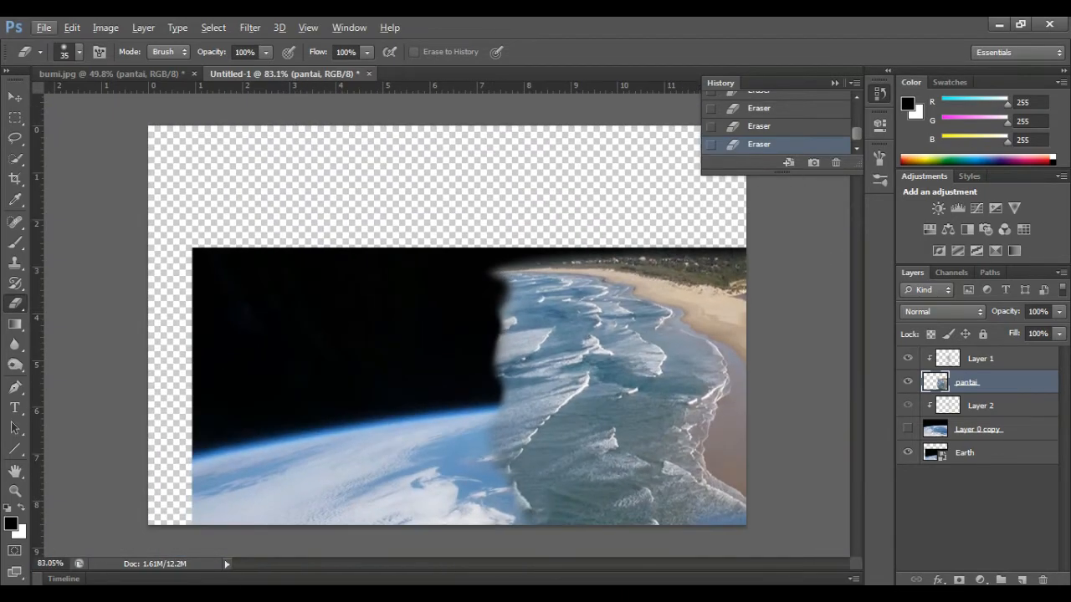
{"action": "left_click", "coordinate": [908, 429]}
Step: Dab away remaining bits of the pantai edge around the wave crests in the middle of the seam
{"action": "scroll", "coordinate": [514, 373], "scroll_direction": "up", "scroll_amount": 12}
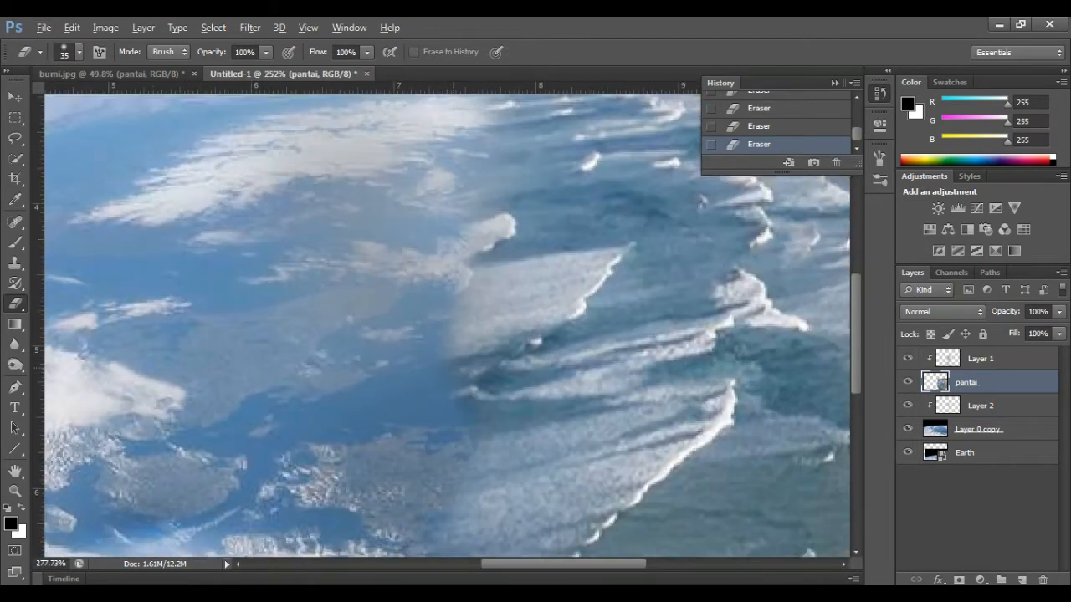
{"action": "left_click", "coordinate": [502, 368], "text": "alt"}
{"action": "left_click", "coordinate": [516, 251]}
{"action": "left_click", "coordinate": [435, 331]}
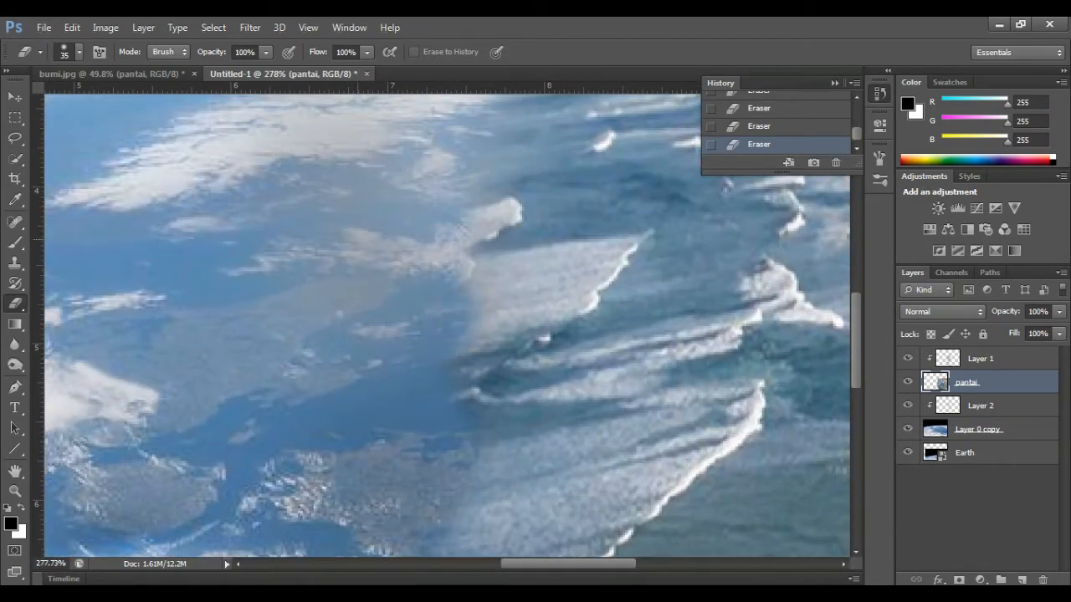
{"action": "scroll", "coordinate": [444, 326], "scroll_direction": "down", "scroll_amount": 10}
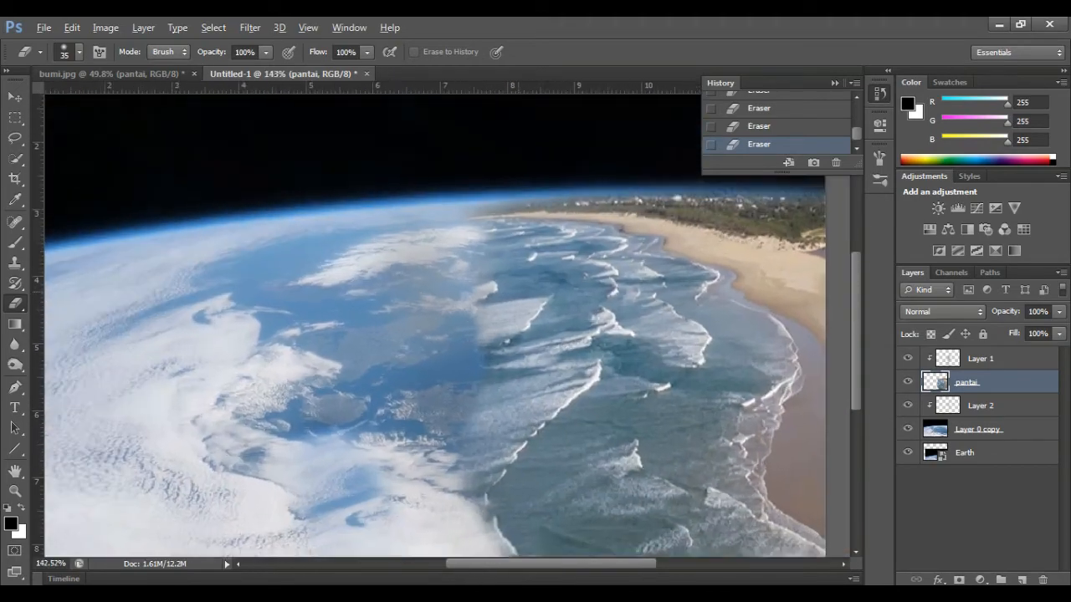
{"action": "scroll", "coordinate": [444, 326], "scroll_direction": "up", "scroll_amount": 11}
{"action": "scroll", "coordinate": [489, 245], "scroll_direction": "down", "scroll_amount": 14}
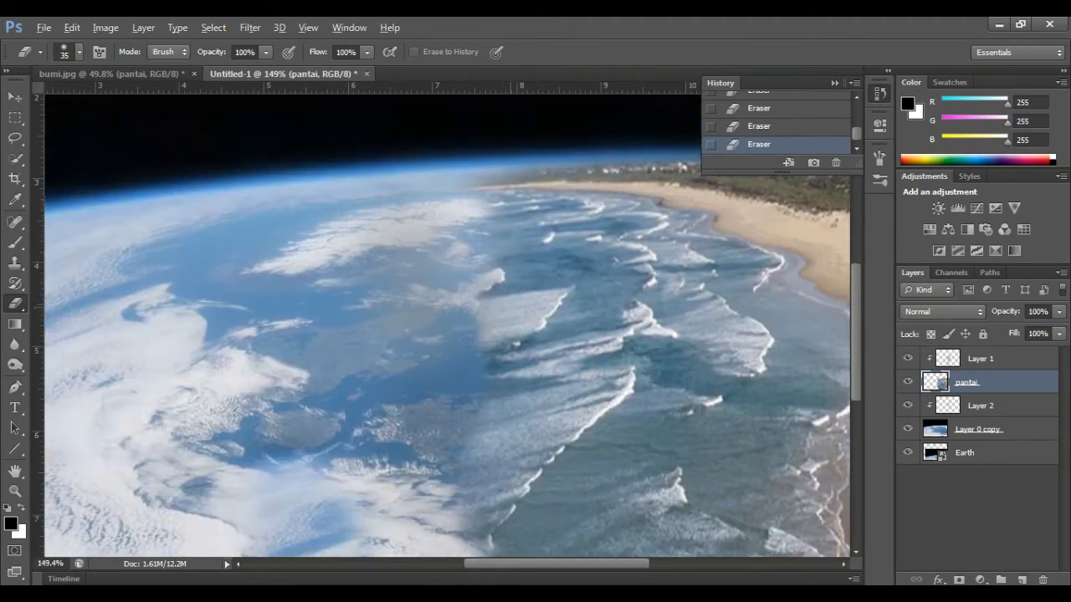
{"action": "scroll", "coordinate": [508, 334], "scroll_direction": "up", "scroll_amount": 2}
{"action": "scroll", "coordinate": [526, 430], "scroll_direction": "down", "scroll_amount": 1}
{"action": "scroll", "coordinate": [523, 440], "scroll_direction": "up", "scroll_amount": 3}
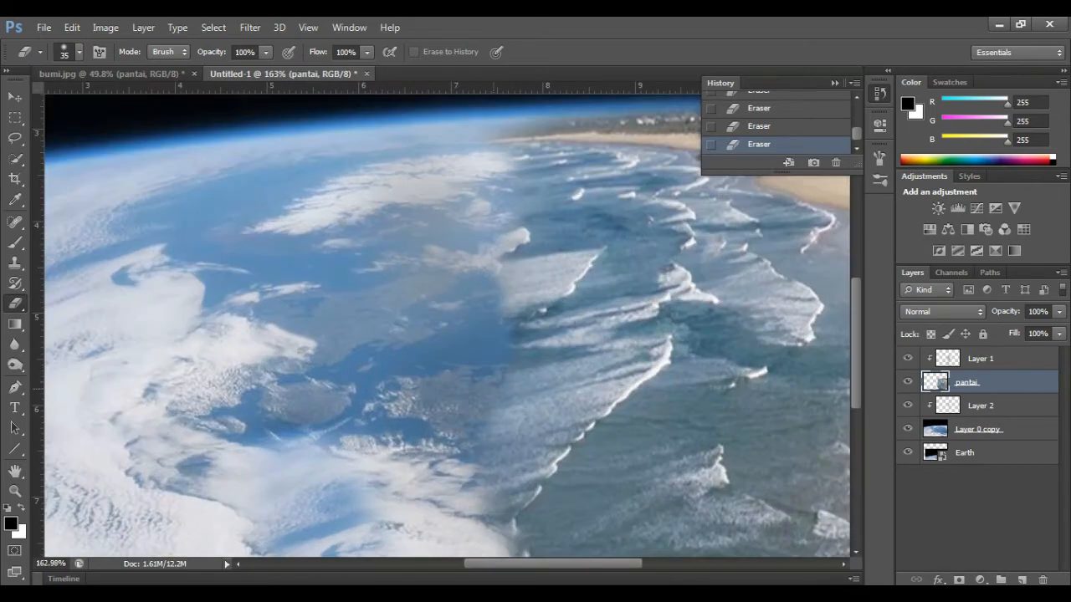
Step: Reduce the eraser size to 9 px and clear the pantai edge along the lower wave crests
{"action": "scroll", "coordinate": [510, 469], "scroll_direction": "up", "scroll_amount": 5}
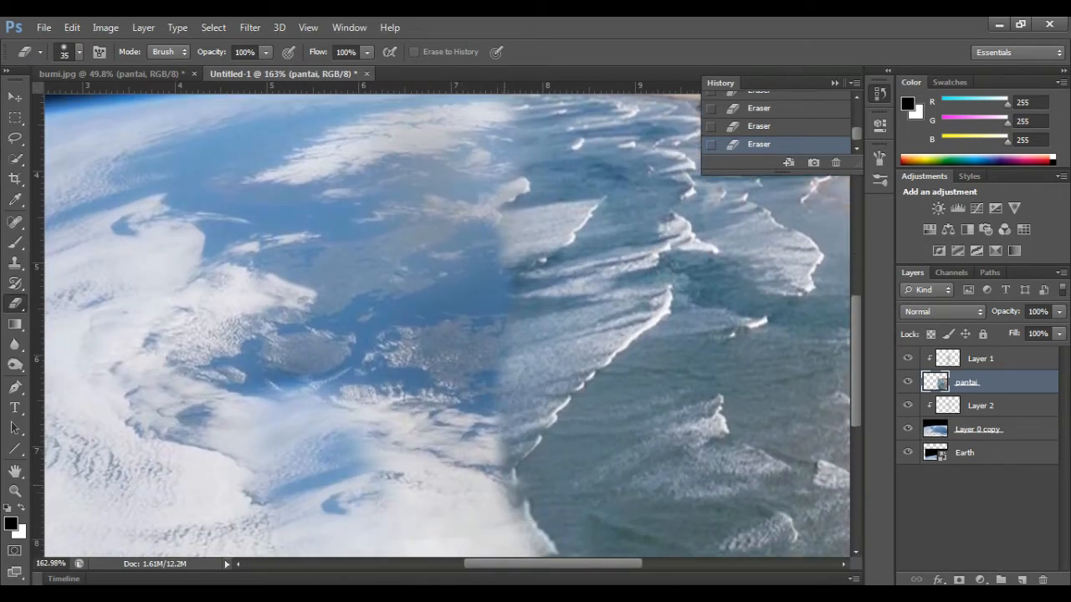
{"action": "mouse_move", "coordinate": [463, 414]}
{"action": "left_mouse_down"}
{"action": "mouse_move", "coordinate": [466, 295]}
{"action": "mouse_move", "coordinate": [504, 239]}
{"action": "mouse_move", "coordinate": [587, 206]}
{"action": "mouse_move", "coordinate": [561, 207]}
{"action": "left_mouse_up"}
{"action": "scroll", "coordinate": [448, 326], "scroll_direction": "down", "scroll_amount": 5}
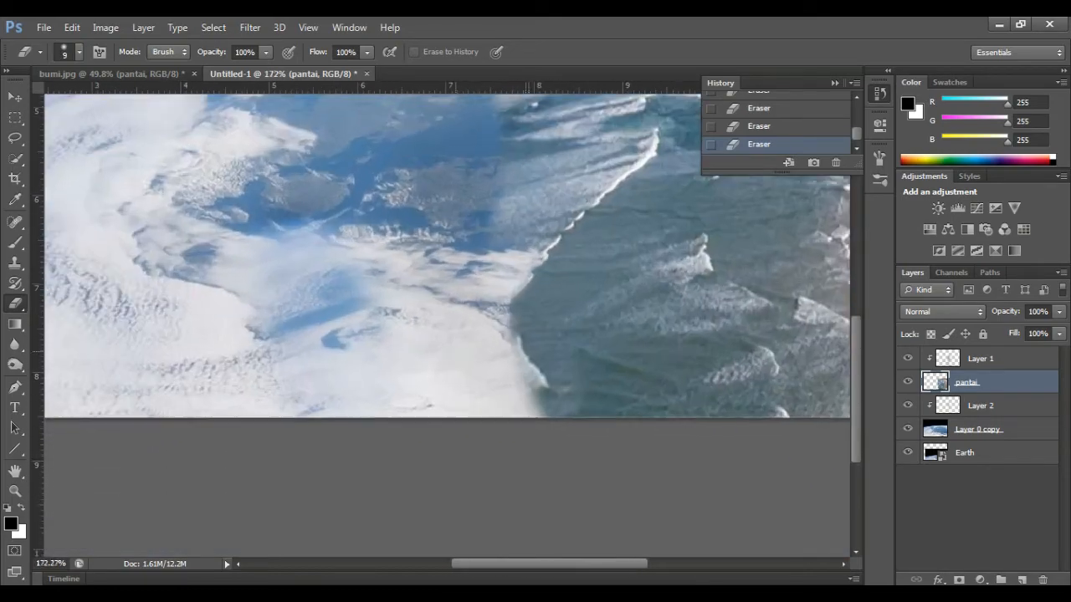
{"action": "scroll", "coordinate": [447, 327], "scroll_direction": "down", "scroll_amount": 3}
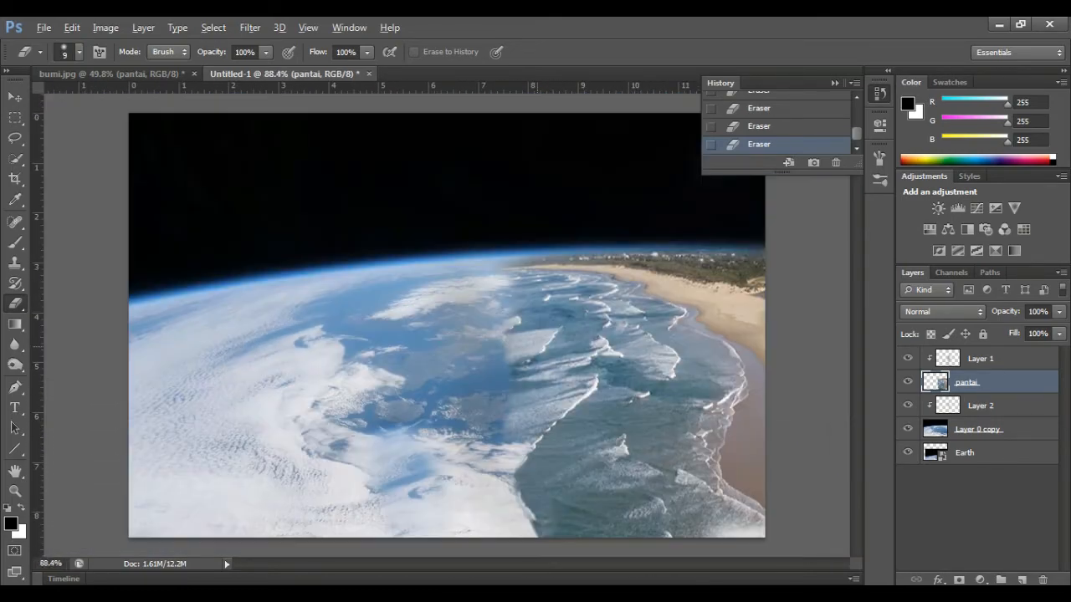
Step: Lower the opacity of the pantai layer to 82%
{"action": "left_click", "coordinate": [1059, 312]}
{"action": "mouse_move", "coordinate": [1059, 330]}
{"action": "left_mouse_down"}
{"action": "mouse_move", "coordinate": [984, 329]}
{"action": "mouse_move", "coordinate": [1045, 330]}
{"action": "left_mouse_up"}
{"action": "scroll", "coordinate": [644, 362], "scroll_direction": "up", "scroll_amount": 3}
{"action": "left_click", "coordinate": [643, 362]}
{"action": "left_click", "coordinate": [643, 362]}
{"action": "left_click", "coordinate": [1059, 312]}
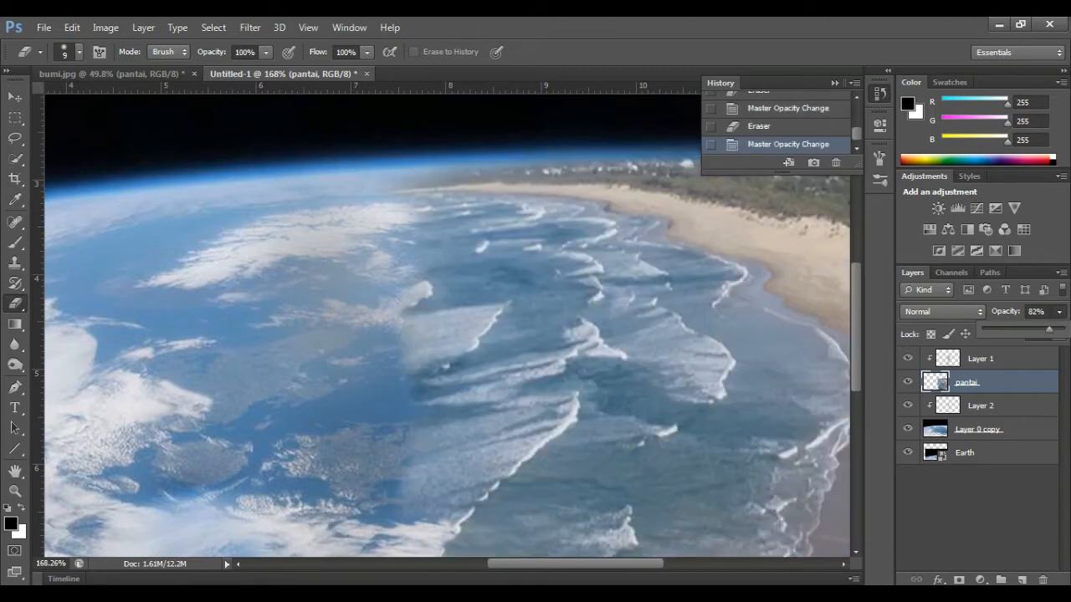
{"action": "left_click", "coordinate": [643, 361]}
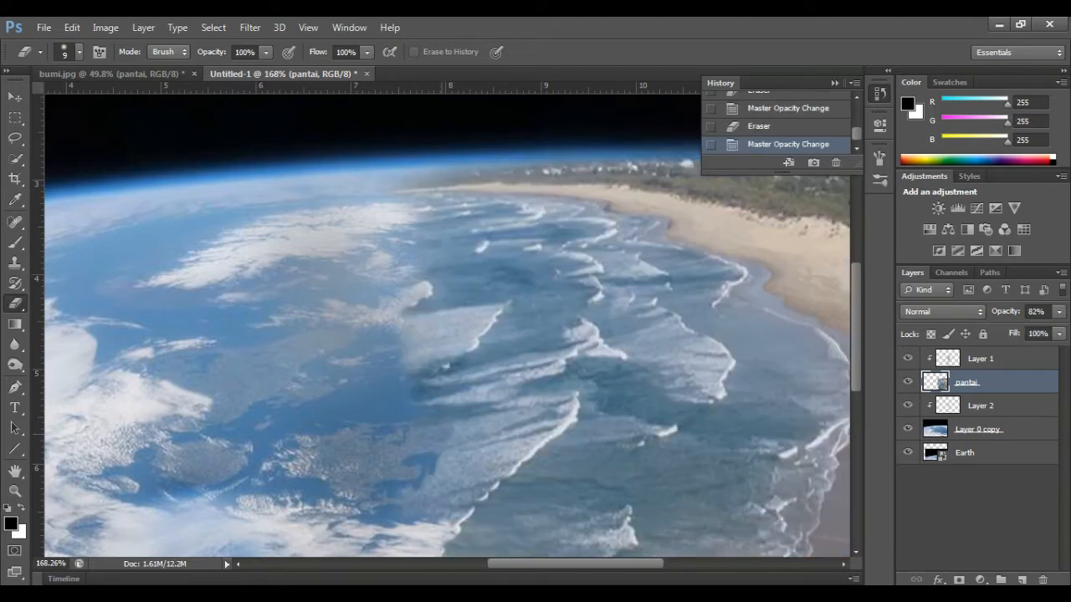
Step: Erase the grey remnants of pantai beside the large wave crest in the middle of the seam
{"action": "left_click_drag", "start_coordinate": [493, 423], "coordinate": [474, 419]}
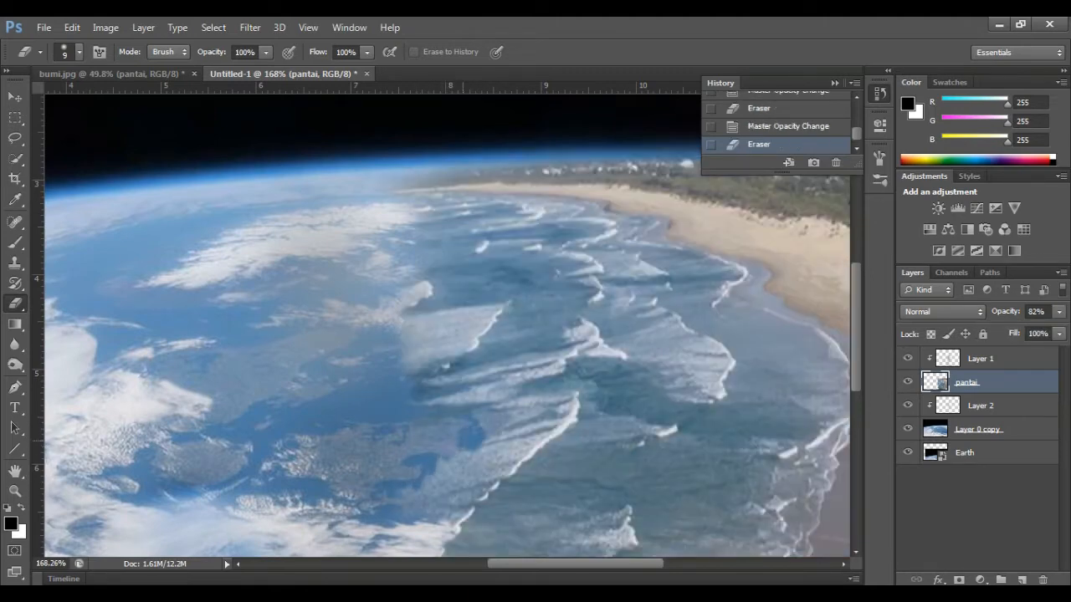
{"action": "left_click", "coordinate": [397, 498]}
{"action": "left_click_drag", "start_coordinate": [397, 498], "coordinate": [415, 372]}
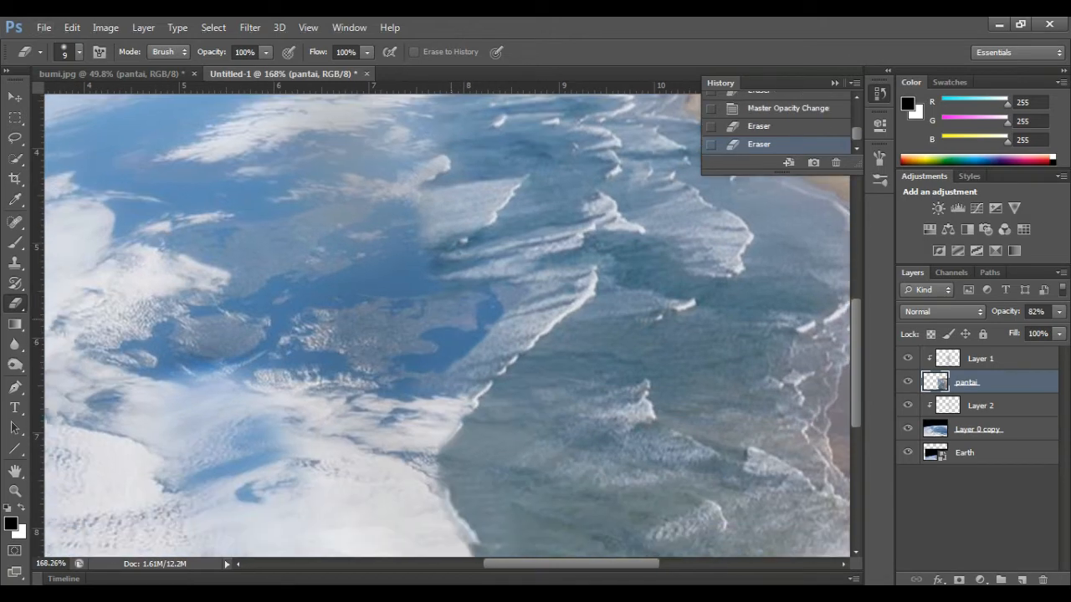
Step: Enlarge the eraser to 45 px and clear the pantai edge below the upper wave foam
{"action": "right_click", "coordinate": [432, 317]}
{"action": "left_click", "coordinate": [432, 318]}
{"action": "key", "text": "bracketright"}
{"action": "left_click", "coordinate": [480, 313]}
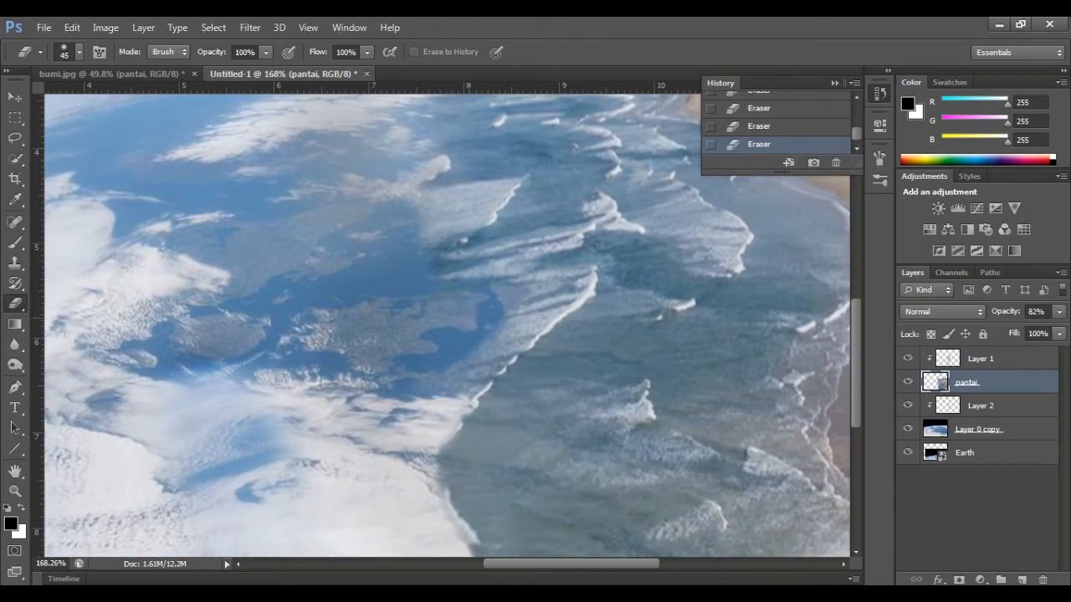
{"action": "left_click_drag", "start_coordinate": [417, 271], "coordinate": [381, 226]}
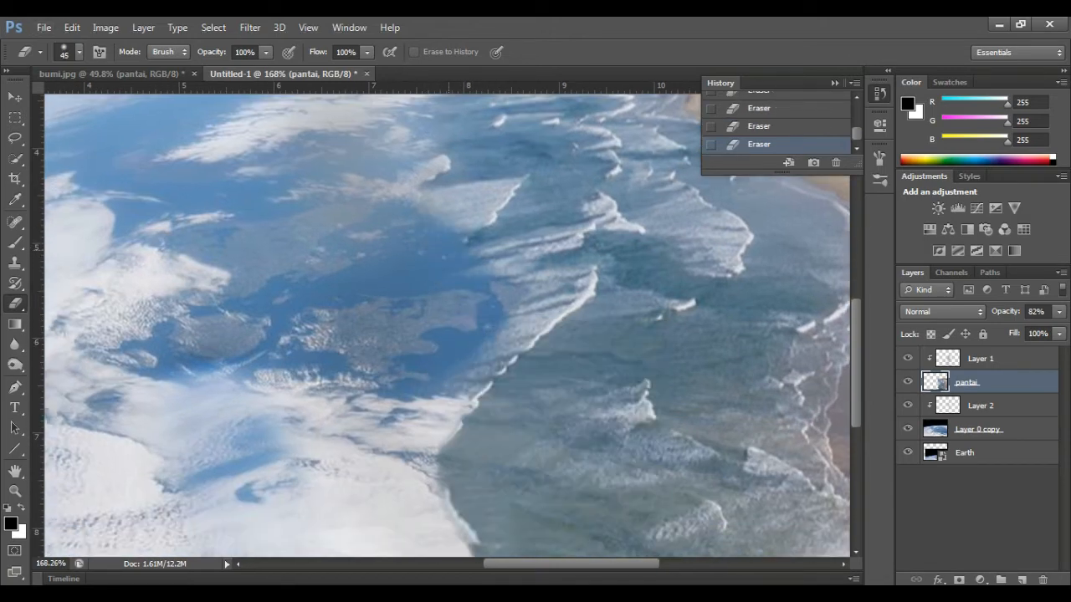
Step: Try a content-aware Spot Healing Brush stroke beside the large wave crest and delete that history state
{"action": "left_click", "coordinate": [15, 222]}
{"action": "left_click_drag", "start_coordinate": [510, 270], "coordinate": [483, 346]}
{"action": "left_click", "coordinate": [836, 163]}
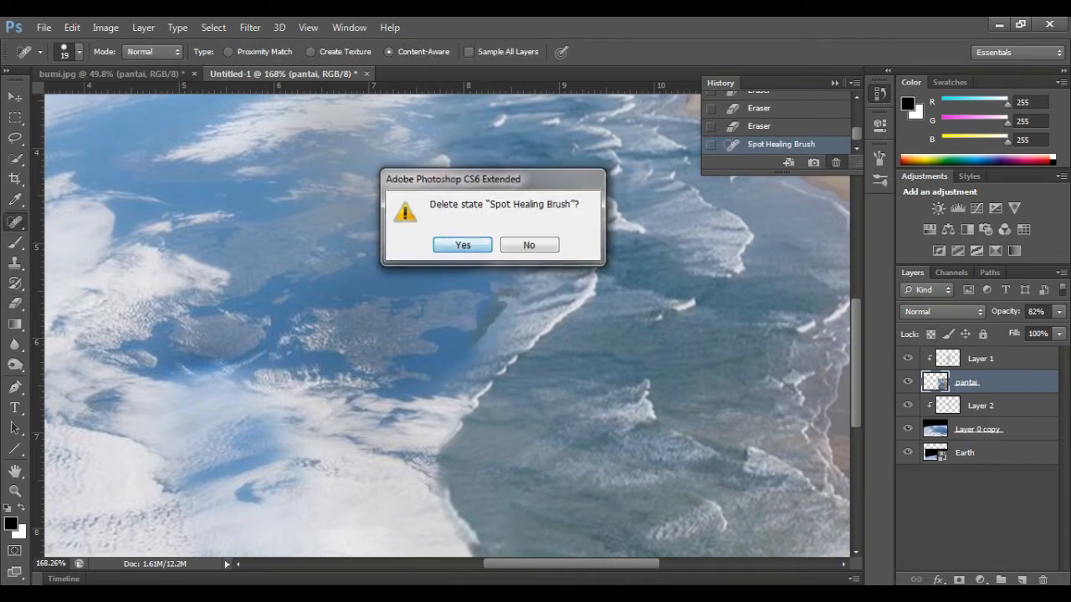
{"action": "left_click", "coordinate": [462, 244]}
Step: Try to heal the lower end of the pantai edge with the content-aware Spot Healing Brush
{"action": "scroll", "coordinate": [462, 245], "scroll_direction": "up", "scroll_amount": 3}
{"action": "scroll", "coordinate": [439, 215], "scroll_direction": "down", "scroll_amount": 7}
{"action": "scroll", "coordinate": [428, 360], "scroll_direction": "up", "scroll_amount": 10}
{"action": "mouse_move", "coordinate": [421, 298]}
{"action": "left_mouse_down"}
{"action": "mouse_move", "coordinate": [429, 337]}
{"action": "mouse_move", "coordinate": [527, 500]}
{"action": "left_mouse_up"}
{"action": "left_click_drag", "start_coordinate": [431, 392], "coordinate": [493, 495]}
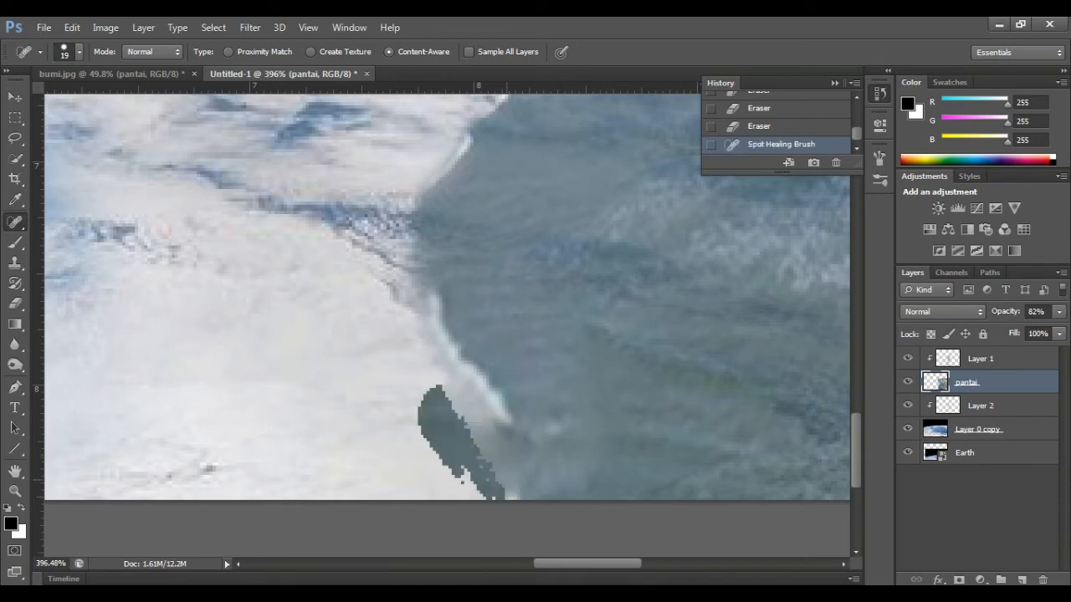
Step: Erase the dark healed patch and leftover pantai pixels where the seam meets the lower image edge
{"action": "left_click", "coordinate": [15, 303]}
{"action": "left_click", "coordinate": [450, 445]}
{"action": "left_click", "coordinate": [460, 469]}
{"action": "left_click", "coordinate": [473, 487]}
{"action": "left_click", "coordinate": [502, 492]}
{"action": "left_click", "coordinate": [509, 495]}
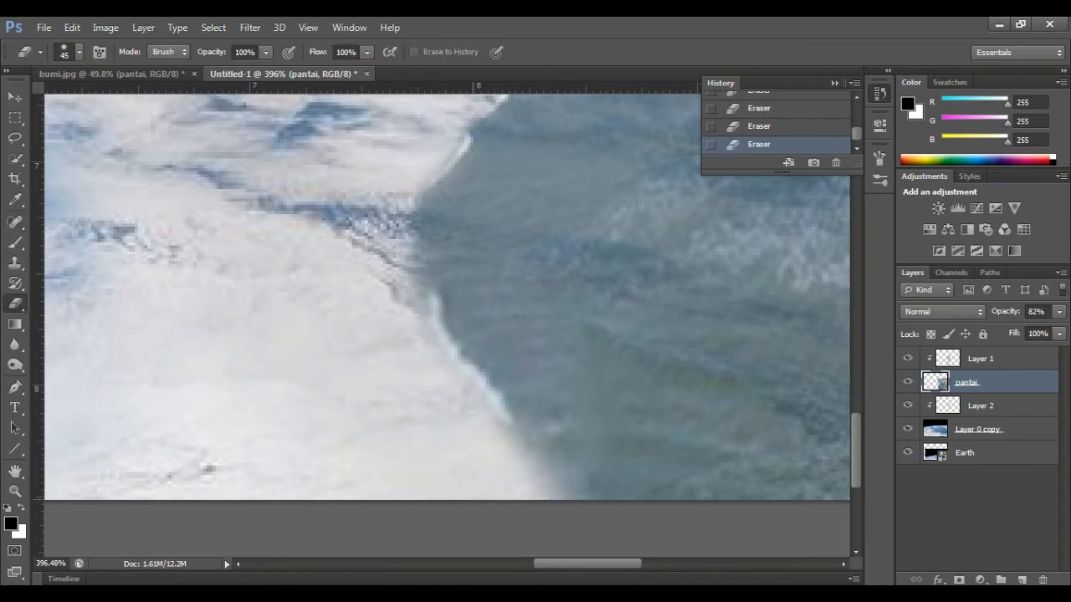
{"action": "left_click", "coordinate": [387, 328]}
Step: Darken the pantai edge near the middle wave crests with the Burn tool at 50% exposure on midtones
{"action": "scroll", "coordinate": [365, 267], "scroll_direction": "down", "scroll_amount": 6}
{"action": "scroll", "coordinate": [365, 266], "scroll_direction": "down", "scroll_amount": 5}
{"action": "scroll", "coordinate": [359, 418], "scroll_direction": "up", "scroll_amount": 7}
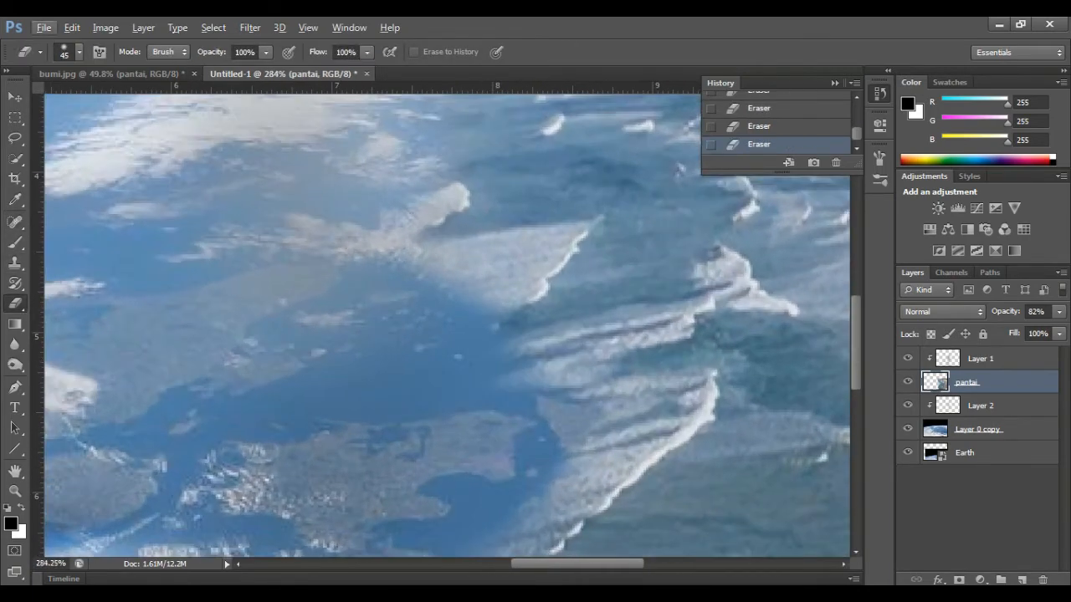
{"action": "key", "text": "o"}
{"action": "left_click", "coordinate": [554, 374]}
{"action": "left_click", "coordinate": [557, 377]}
Step: Burn the blue water beside the middle of the seam on Layer 0 copy as well
{"action": "scroll", "coordinate": [537, 350], "scroll_direction": "down", "scroll_amount": 5}
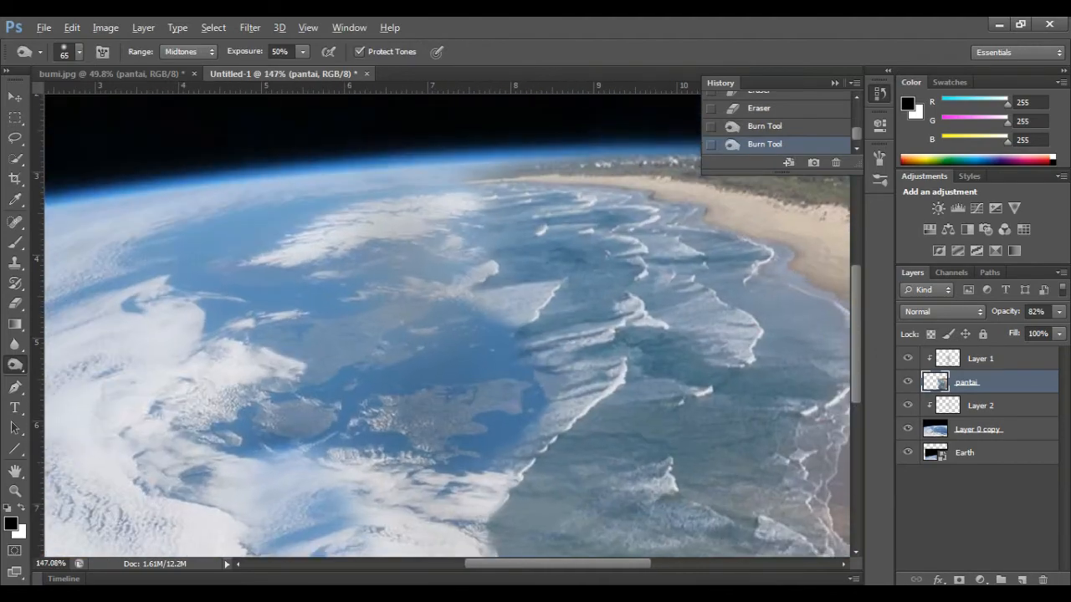
{"action": "left_click", "coordinate": [977, 429]}
{"action": "left_click", "coordinate": [519, 362]}
{"action": "scroll", "coordinate": [583, 418], "scroll_direction": "down", "scroll_amount": 5}
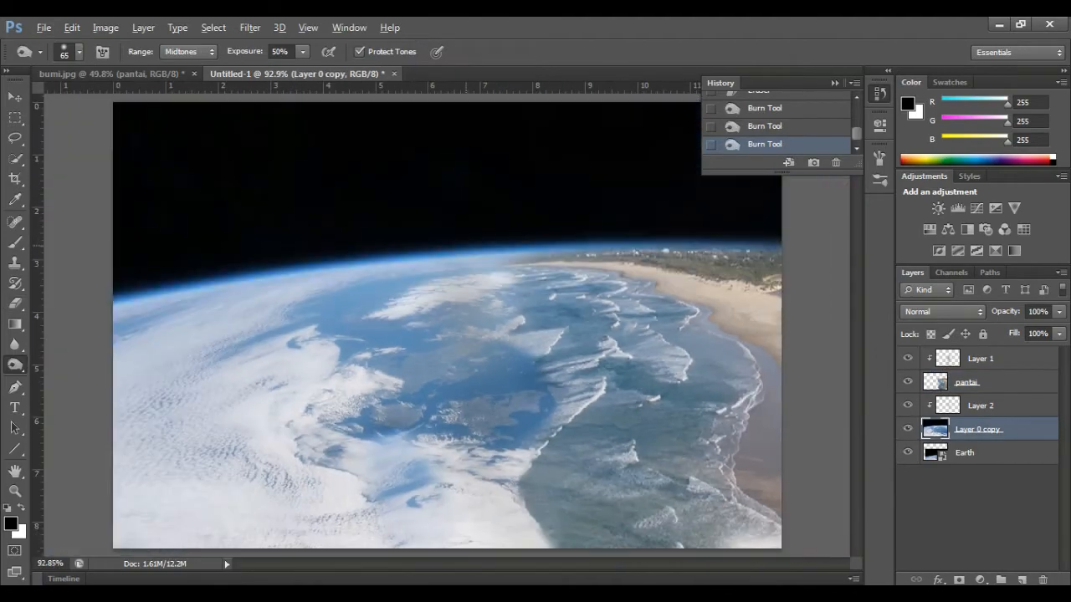
{"action": "scroll", "coordinate": [310, 369], "scroll_direction": "down", "scroll_amount": 3}
{"action": "scroll", "coordinate": [471, 234], "scroll_direction": "up", "scroll_amount": 3}
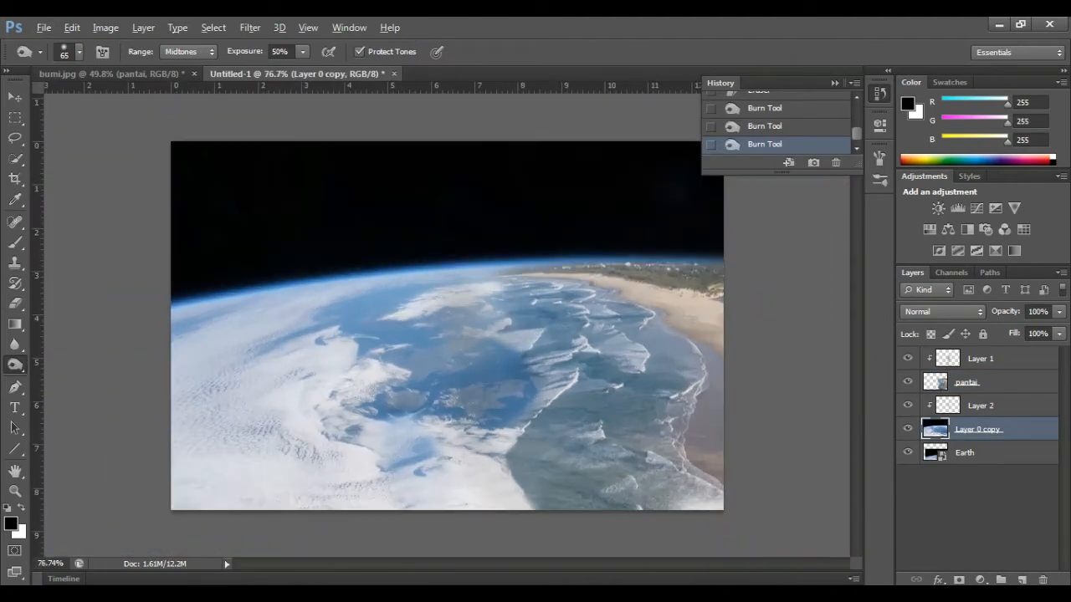
Step: Try to erase the black sky above the horizon on Layer 0 copy and delete that stroke's history state
{"action": "left_click", "coordinate": [879, 94]}
{"action": "key", "text": "e"}
{"action": "scroll", "coordinate": [576, 238], "scroll_direction": "up", "scroll_amount": 11}
{"action": "left_click_drag", "start_coordinate": [328, 269], "coordinate": [579, 236]}
{"action": "left_click", "coordinate": [879, 94]}
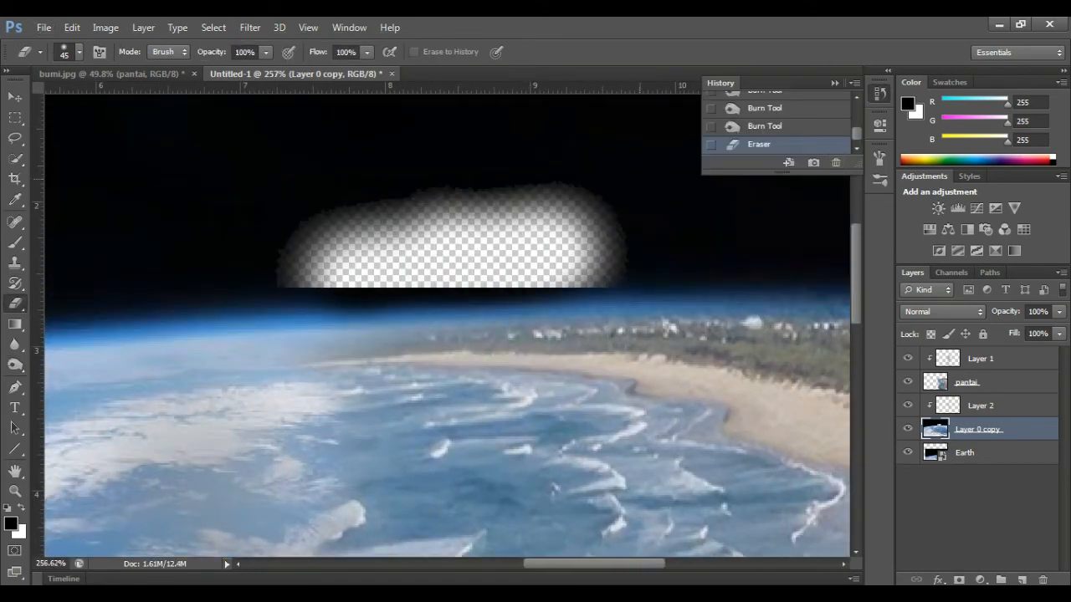
{"action": "left_click", "coordinate": [836, 163]}
{"action": "left_click", "coordinate": [445, 244]}
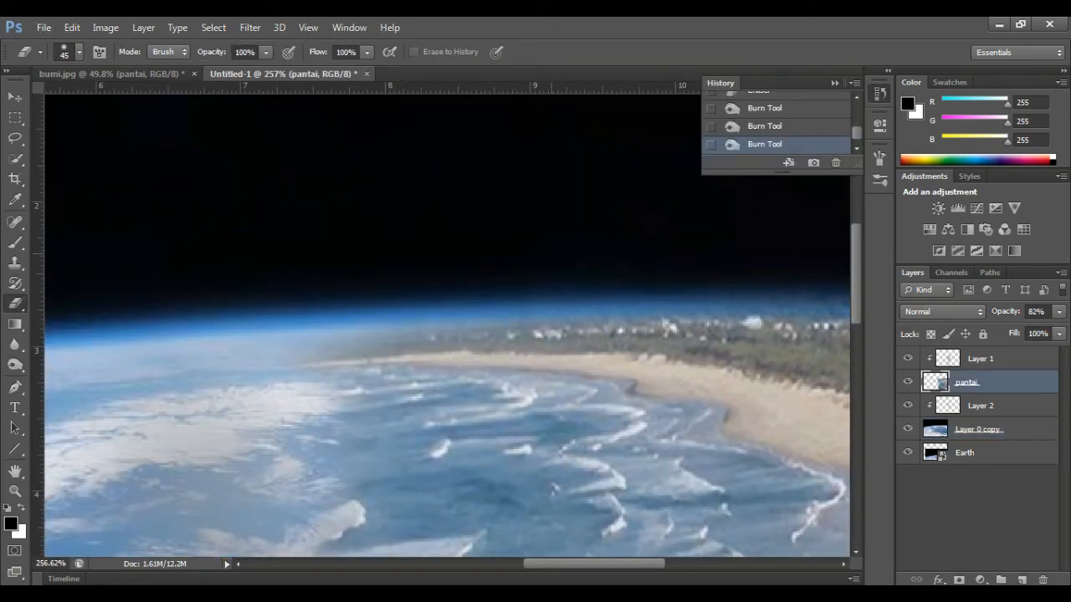
Step: Erase the upper edge of pantai along the blue horizon above the coastline
{"action": "left_click_drag", "start_coordinate": [753, 263], "coordinate": [791, 262]}
{"action": "mouse_move", "coordinate": [795, 261]}
{"action": "left_mouse_down"}
{"action": "mouse_move", "coordinate": [494, 250]}
{"action": "mouse_move", "coordinate": [573, 241]}
{"action": "left_mouse_up"}
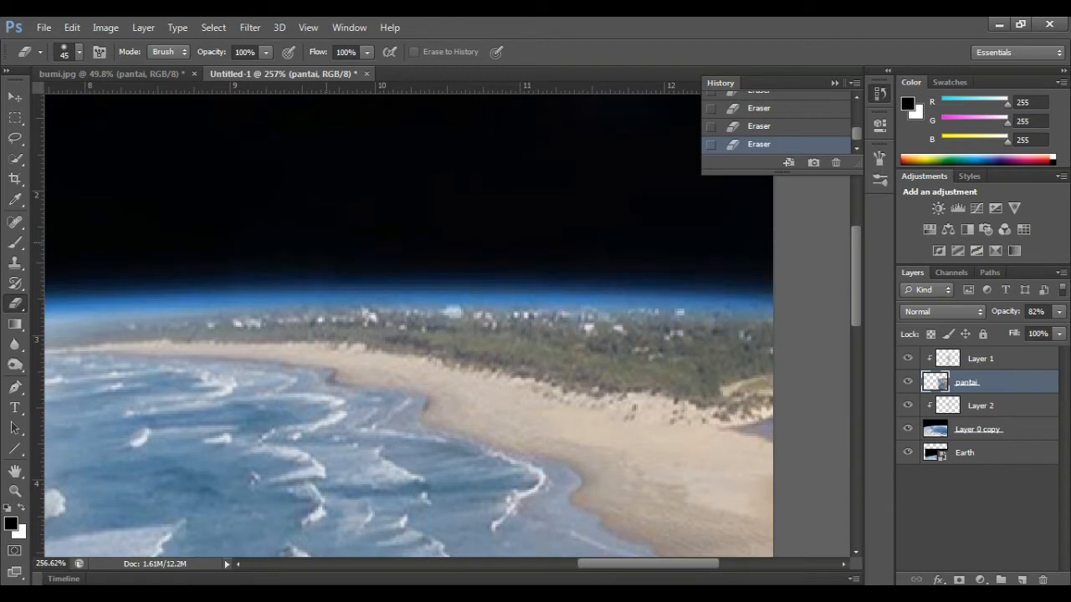
{"action": "scroll", "coordinate": [719, 244], "scroll_direction": "down", "scroll_amount": 5}
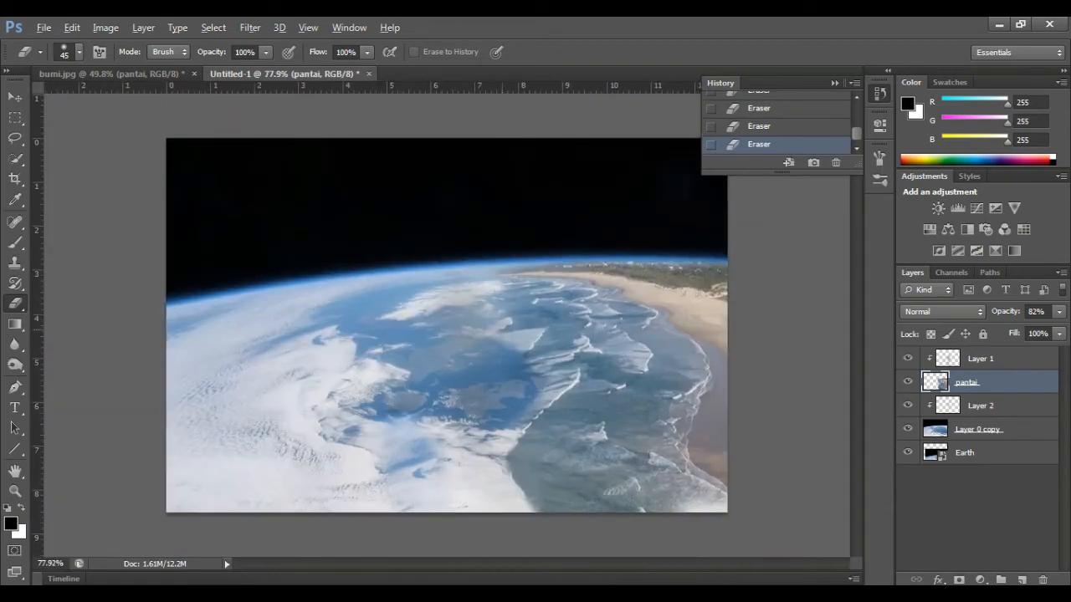
Step: Try a Curves adjustment over the pantai layer and delete the adjustment layer
{"action": "left_click", "coordinate": [977, 208]}
{"action": "mouse_move", "coordinate": [837, 201]}
{"action": "left_mouse_down"}
{"action": "mouse_move", "coordinate": [825, 335]}
{"action": "mouse_move", "coordinate": [837, 201]}
{"action": "left_mouse_up"}
{"action": "left_click_drag", "start_coordinate": [682, 354], "coordinate": [710, 320]}
{"action": "left_click", "coordinate": [835, 379]}
{"action": "left_click", "coordinate": [462, 243]}
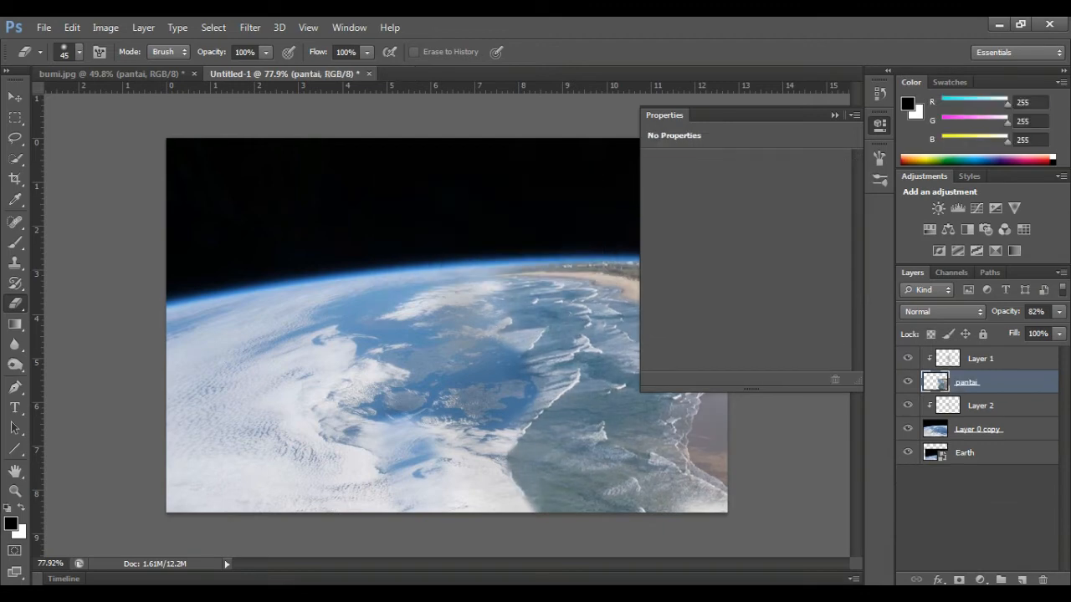
{"action": "left_click", "coordinate": [880, 125]}
{"action": "left_click", "coordinate": [879, 93]}
Step: Add a Curves adjustment layer clipped to Layer 0 copy
{"action": "left_click", "coordinate": [979, 429]}
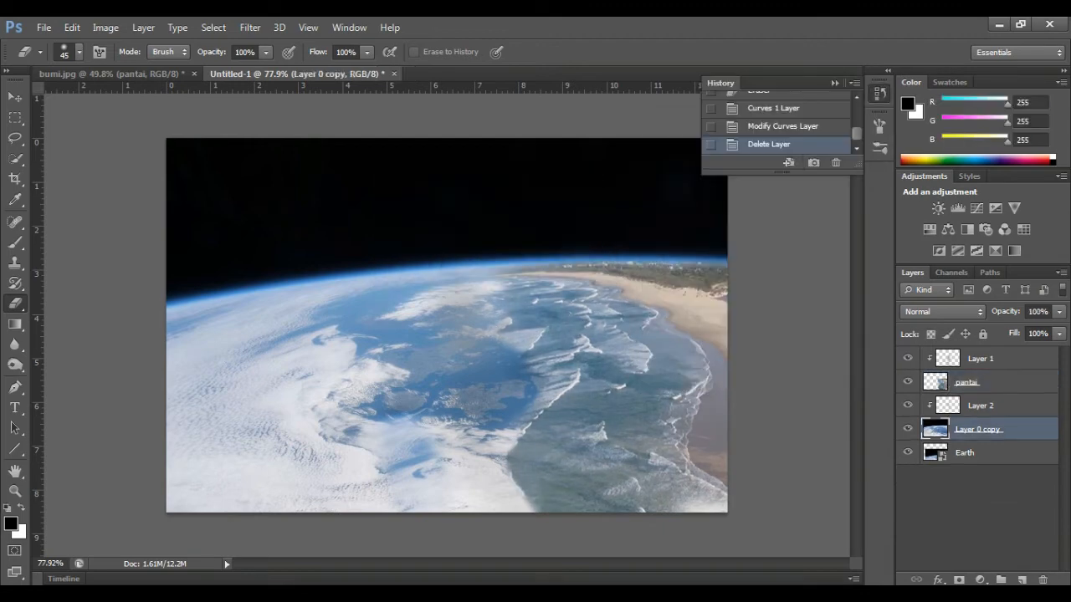
{"action": "left_click", "coordinate": [977, 207]}
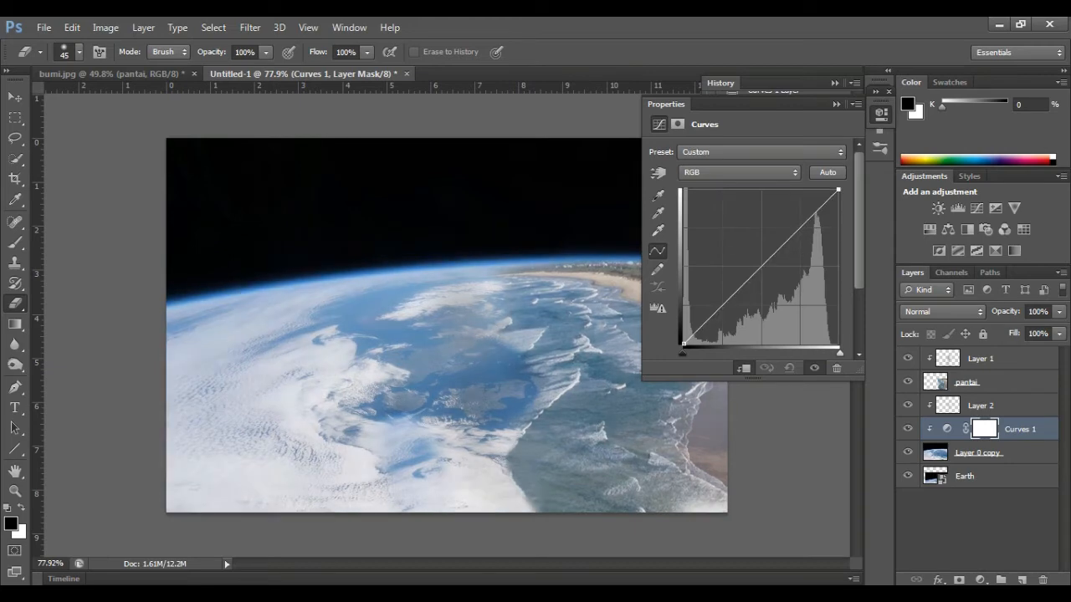
{"action": "mouse_move", "coordinate": [684, 344]}
{"action": "left_mouse_down"}
{"action": "mouse_move", "coordinate": [684, 303]}
{"action": "mouse_move", "coordinate": [684, 344]}
{"action": "left_mouse_up"}
{"action": "left_click_drag", "start_coordinate": [880, 114], "coordinate": [880, 92]}
Step: Add a black solid colour fill layer above all other layers and set its opacity to 0%
{"action": "left_click", "coordinate": [1022, 579]}
{"action": "left_click", "coordinate": [981, 579]}
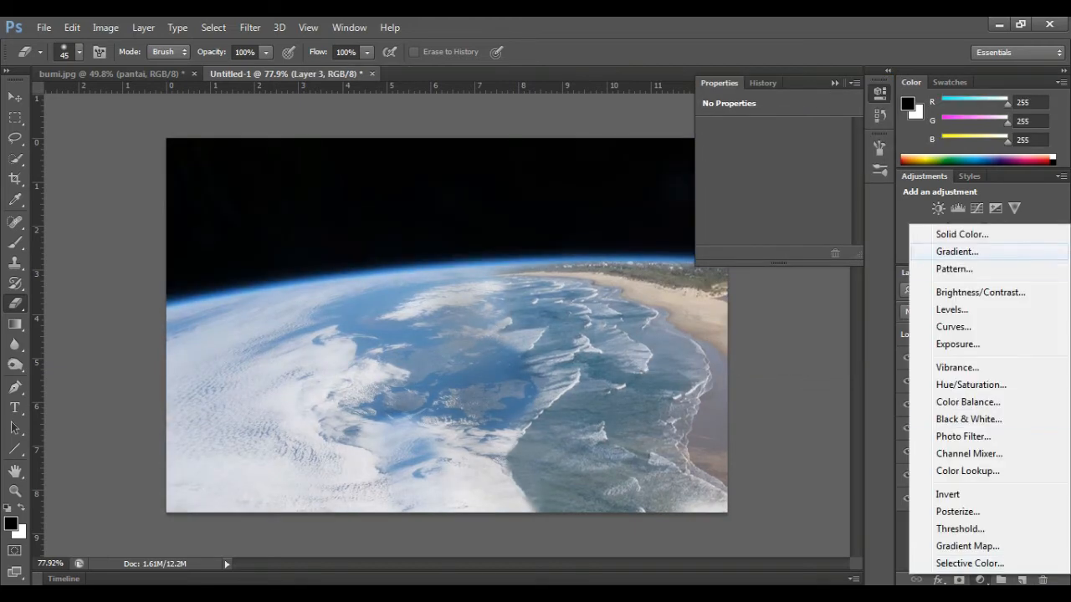
{"action": "left_click", "coordinate": [946, 231]}
{"action": "left_click", "coordinate": [948, 383]}
{"action": "left_click", "coordinate": [1059, 312]}
{"action": "left_click_drag", "start_coordinate": [1059, 330], "coordinate": [980, 330]}
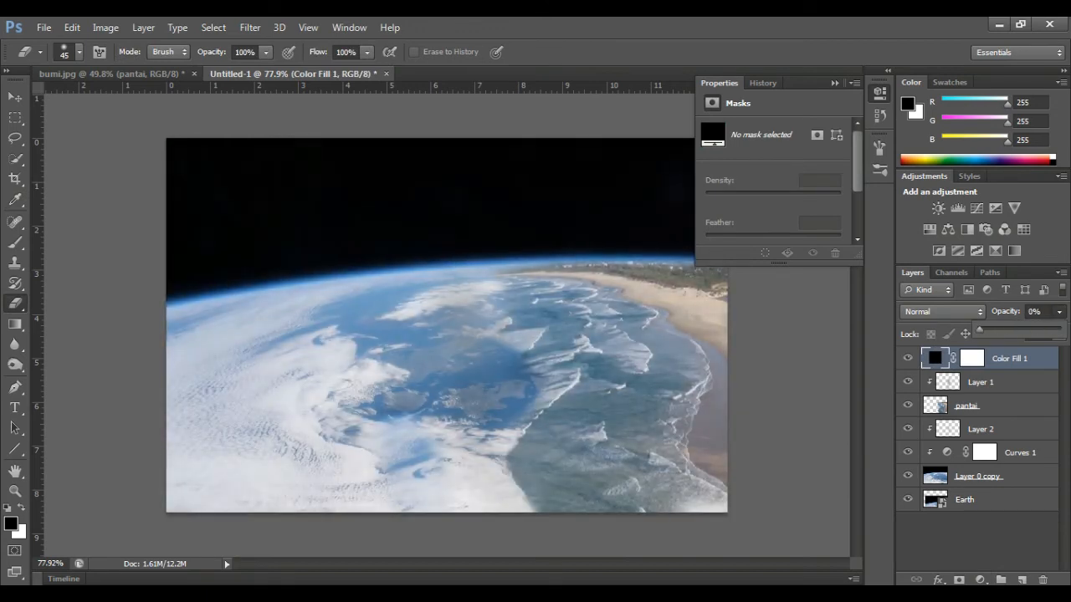
{"action": "key", "text": "Return"}
{"action": "left_click", "coordinate": [880, 92]}
{"action": "left_click", "coordinate": [15, 242]}
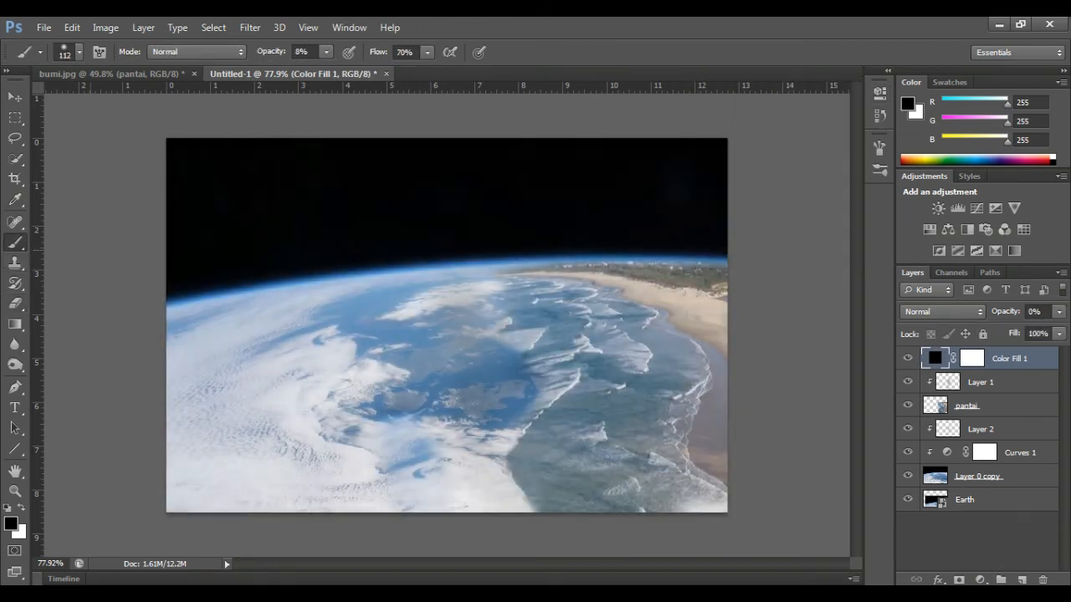
{"action": "scroll", "coordinate": [603, 343], "scroll_direction": "up", "scroll_amount": 5}
{"action": "scroll", "coordinate": [603, 344], "scroll_direction": "down", "scroll_amount": 4}
{"action": "scroll", "coordinate": [602, 344], "scroll_direction": "up", "scroll_amount": 3}
Step: Soften the pantai edge along the seam with a 90 px Blur tool at 3% strength
{"action": "left_click", "coordinate": [979, 406]}
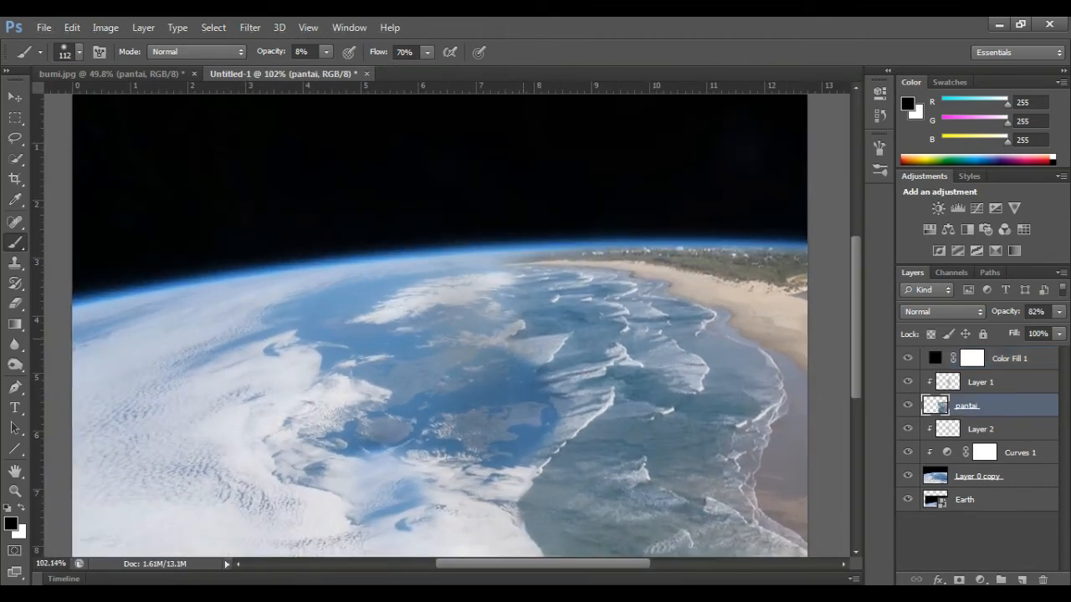
{"action": "left_click", "coordinate": [15, 344]}
{"action": "right_click", "coordinate": [318, 280]}
{"action": "double_click", "coordinate": [342, 388]}
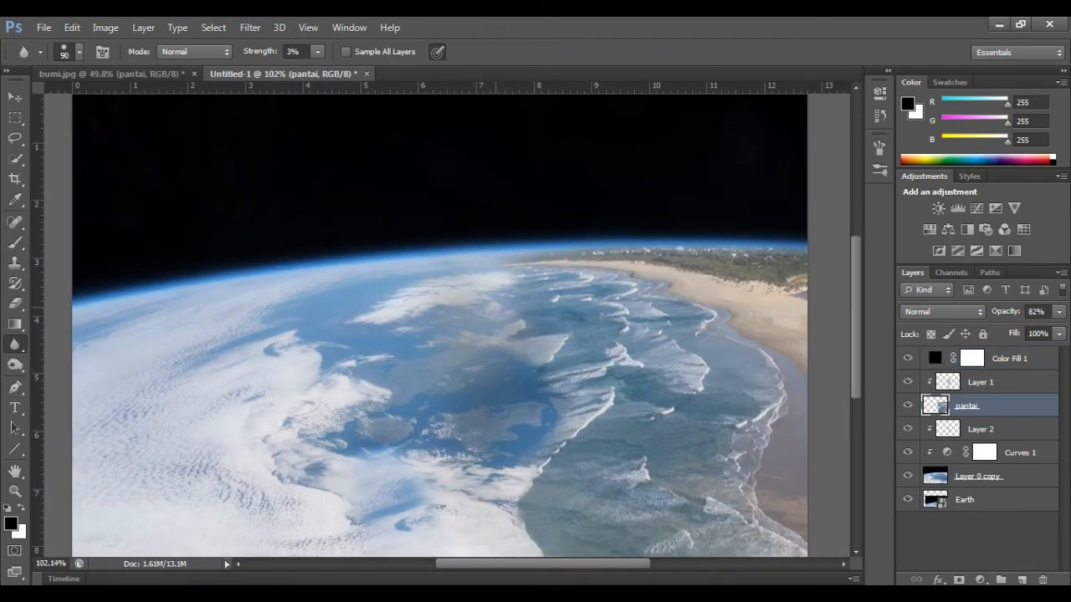
{"action": "left_click_drag", "start_coordinate": [538, 468], "coordinate": [476, 282]}
Step: Raise the blur strength to 8% and blur the seam between the clouds and the wave crests
{"action": "scroll", "coordinate": [502, 368], "scroll_direction": "up", "scroll_amount": 5}
{"action": "left_click_drag", "start_coordinate": [317, 52], "coordinate": [323, 53]}
{"action": "left_click_drag", "start_coordinate": [410, 143], "coordinate": [396, 433]}
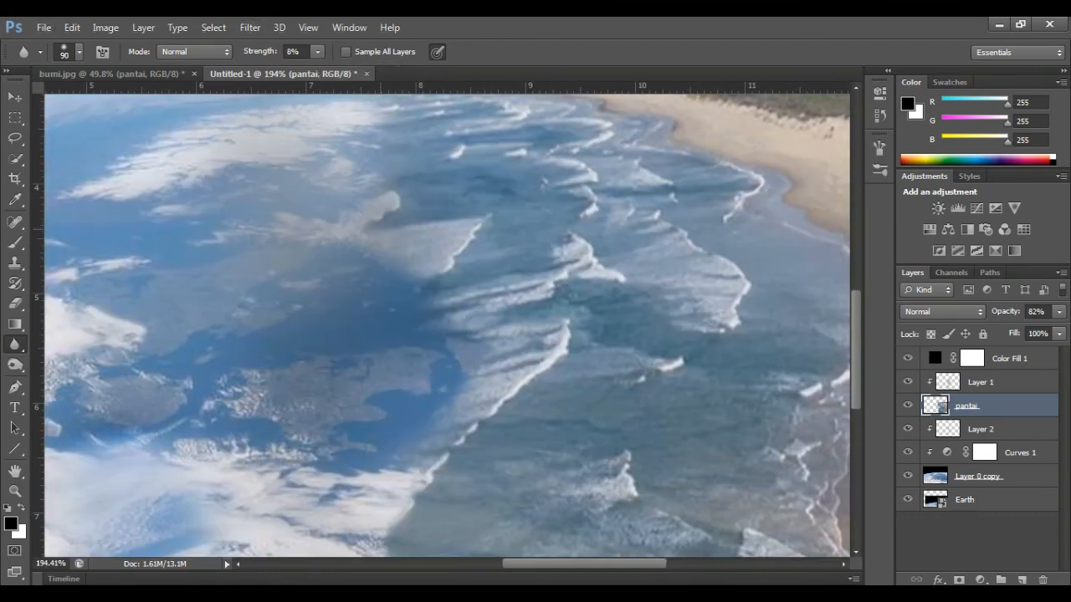
{"action": "left_click_drag", "start_coordinate": [360, 164], "coordinate": [403, 307]}
Step: Undo the blur strokes on pantai by returning to an earlier history state
{"action": "key", "text": "ctrl+0"}
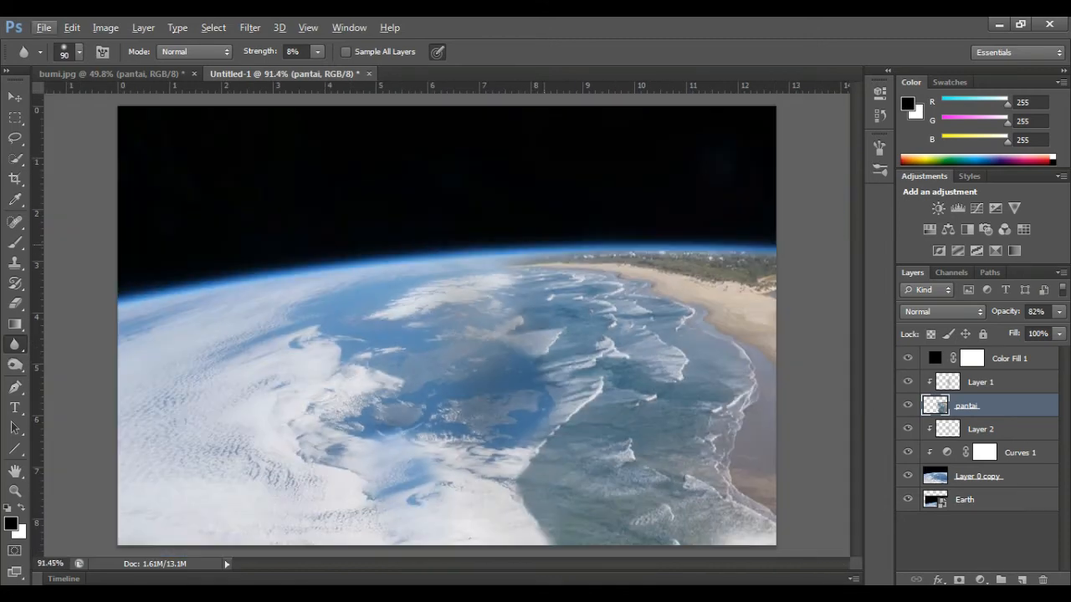
{"action": "scroll", "coordinate": [592, 235], "scroll_direction": "down", "scroll_amount": 4}
{"action": "scroll", "coordinate": [571, 280], "scroll_direction": "up", "scroll_amount": 6}
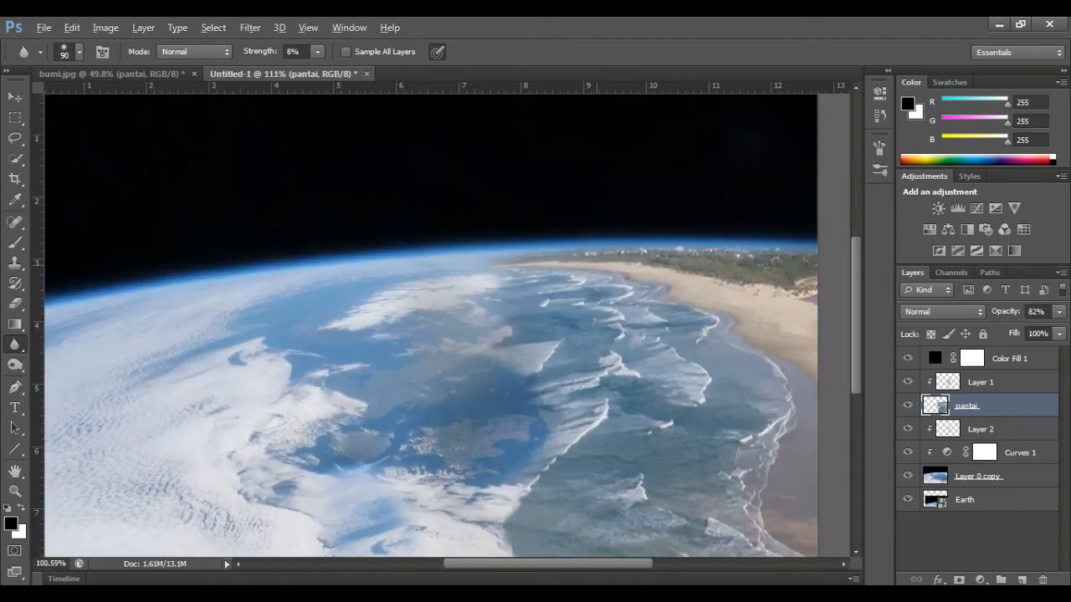
{"action": "scroll", "coordinate": [572, 280], "scroll_direction": "down", "scroll_amount": 2}
{"action": "left_click", "coordinate": [879, 92]}
{"action": "left_click", "coordinate": [879, 116]}
{"action": "left_click", "coordinate": [763, 129]}
{"action": "scroll", "coordinate": [763, 111], "scroll_direction": "up", "scroll_amount": 1}
{"action": "left_click", "coordinate": [763, 109]}
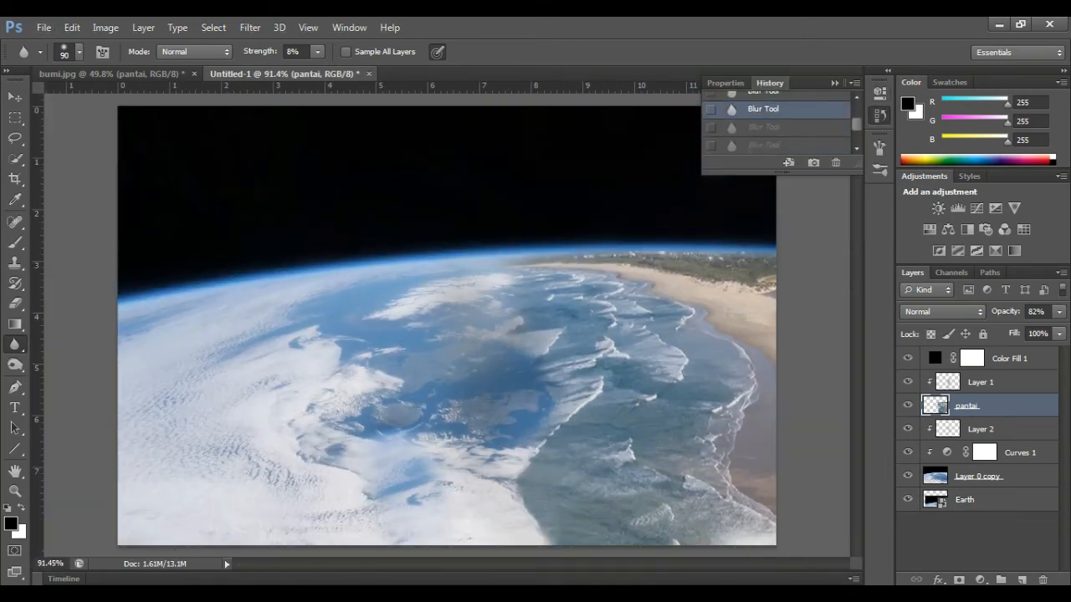
{"action": "scroll", "coordinate": [763, 125], "scroll_direction": "up", "scroll_amount": 4}
{"action": "left_click", "coordinate": [763, 142]}
{"action": "left_click_drag", "start_coordinate": [879, 116], "coordinate": [881, 94]}
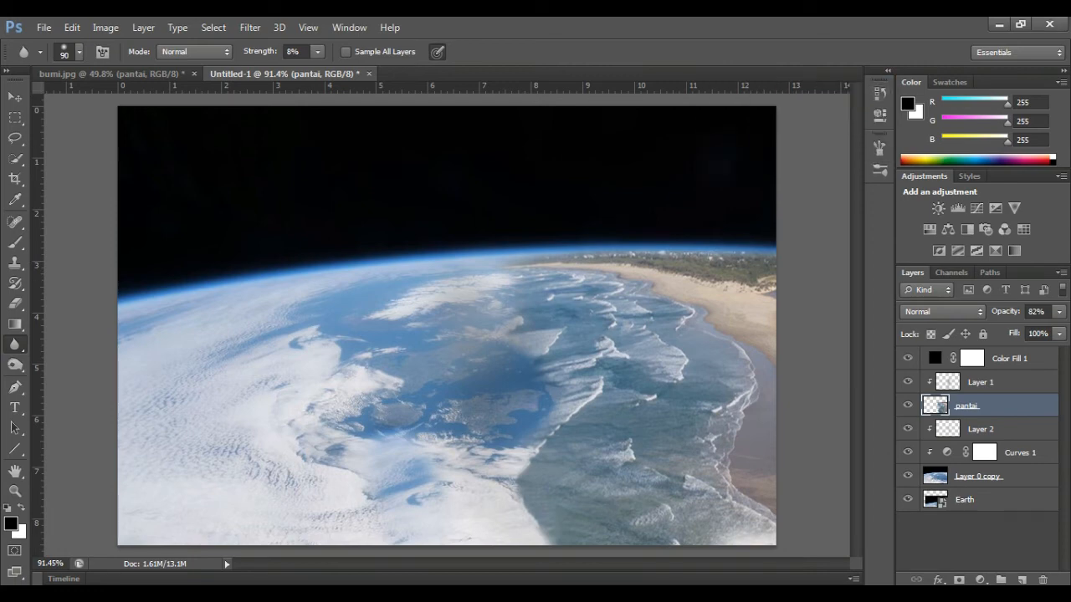
Step: Heal the seam between the dark blue water and the wave crests on pantai with a 19 px Content-Aware Spot Healing Brush
{"action": "key", "text": "e"}
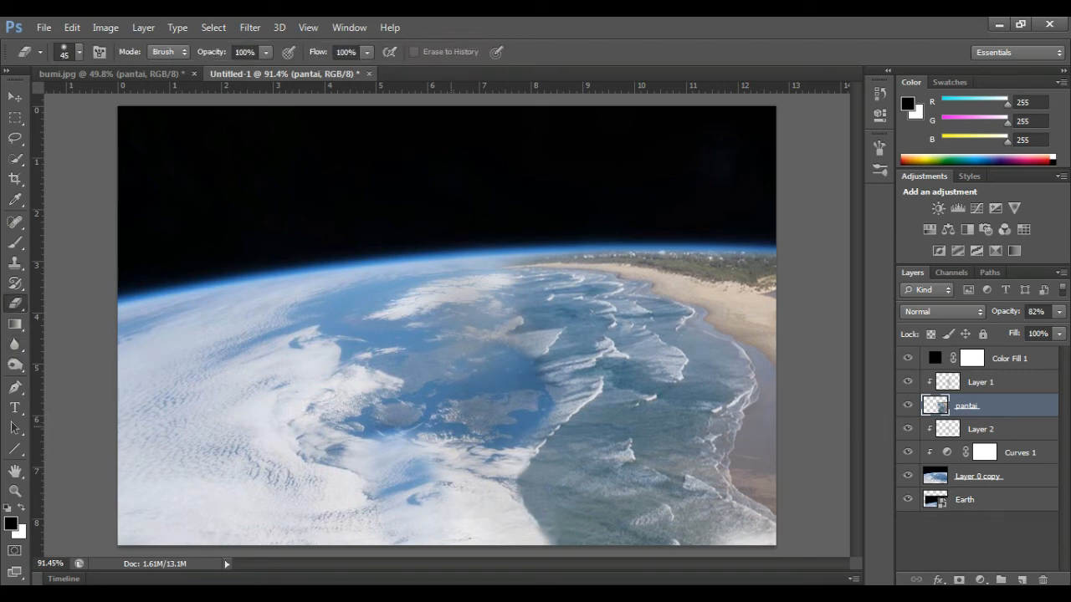
{"action": "scroll", "coordinate": [552, 423], "scroll_direction": "up", "scroll_amount": 4}
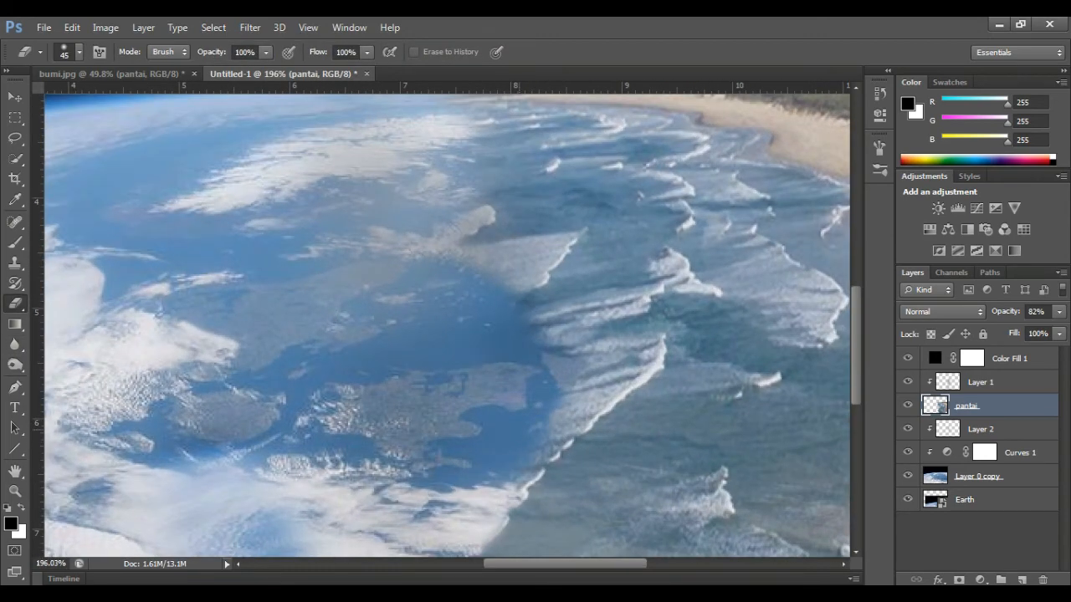
{"action": "scroll", "coordinate": [499, 339], "scroll_direction": "down", "scroll_amount": 2}
{"action": "key", "text": "j"}
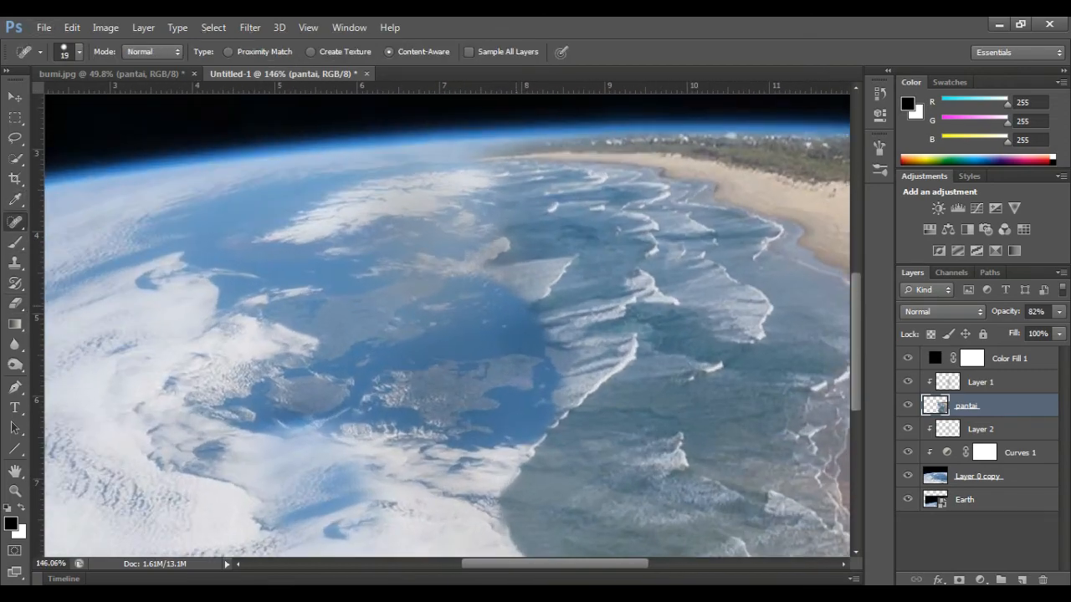
{"action": "left_click_drag", "start_coordinate": [492, 276], "coordinate": [567, 410]}
{"action": "left_click_drag", "start_coordinate": [567, 366], "coordinate": [576, 383]}
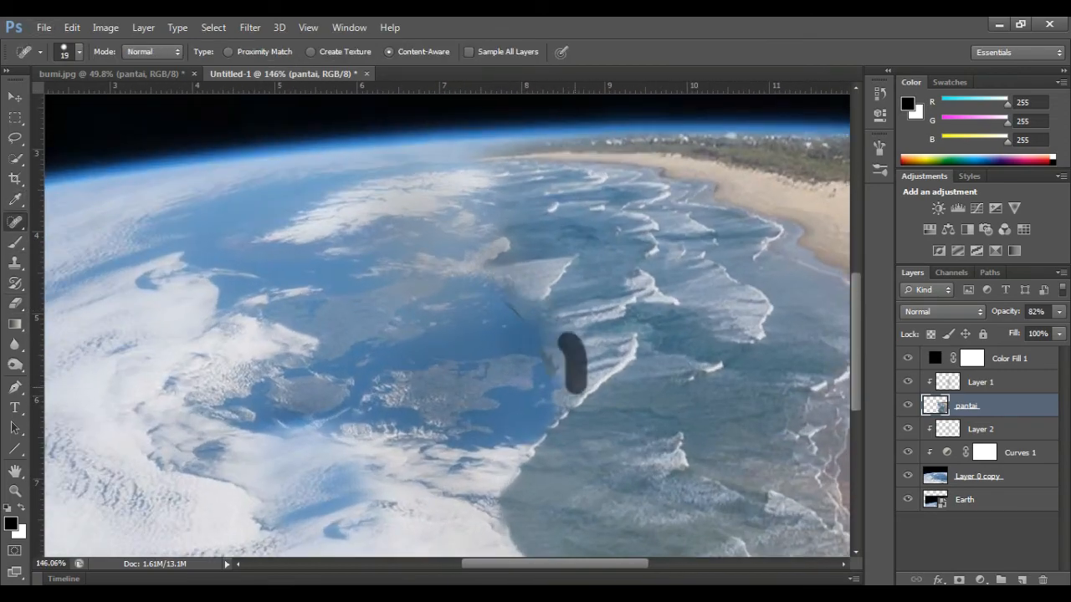
{"action": "key", "text": "e"}
{"action": "scroll", "coordinate": [544, 342], "scroll_direction": "down", "scroll_amount": 8}
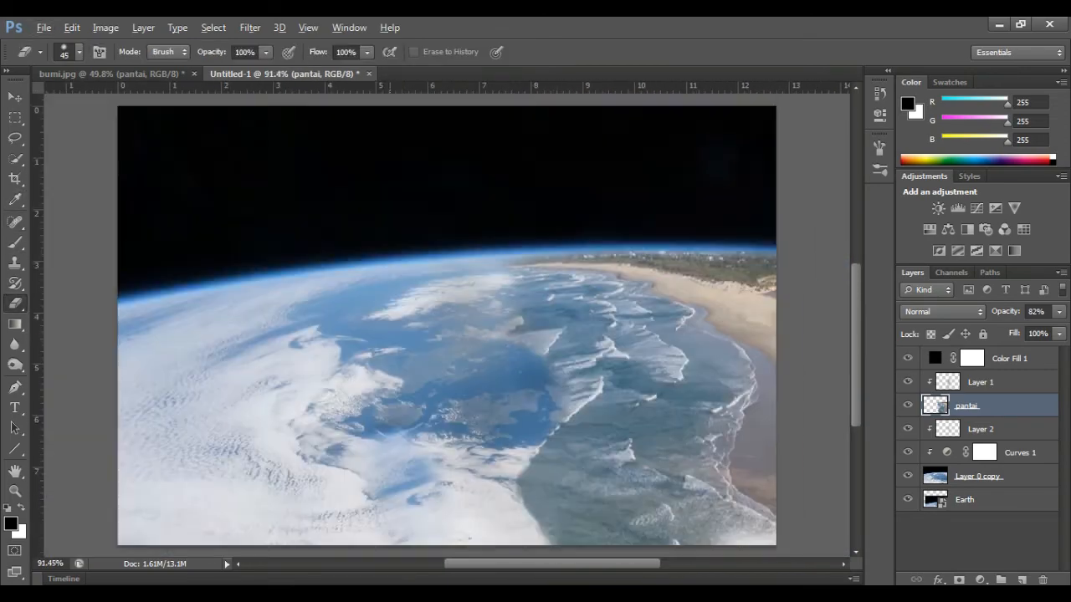
{"action": "scroll", "coordinate": [548, 345], "scroll_direction": "up", "scroll_amount": 13}
{"action": "key", "text": "r"}
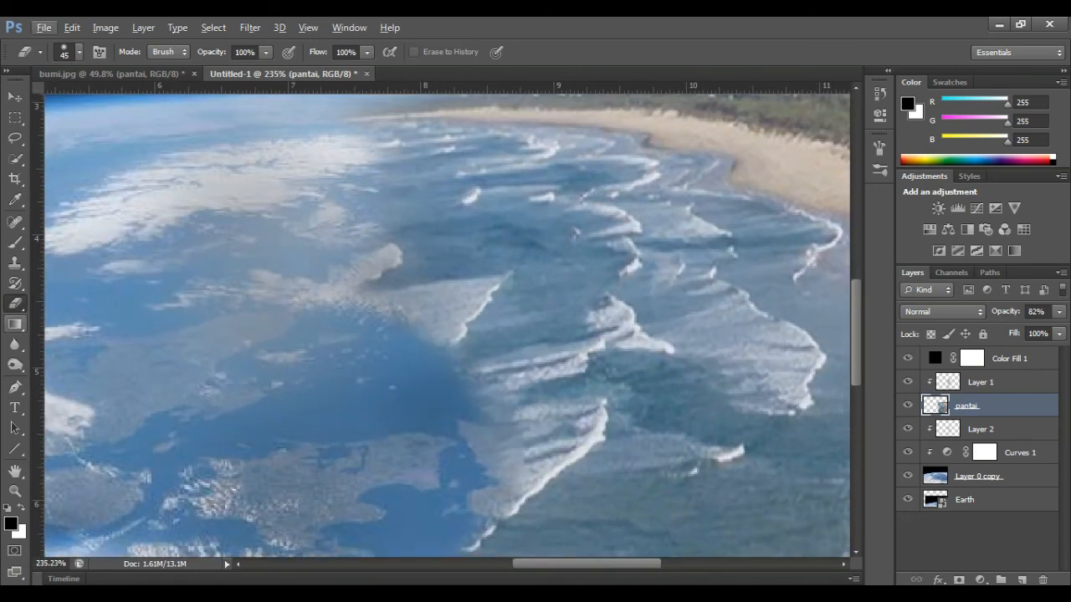
{"action": "scroll", "coordinate": [453, 334], "scroll_direction": "down", "scroll_amount": 12}
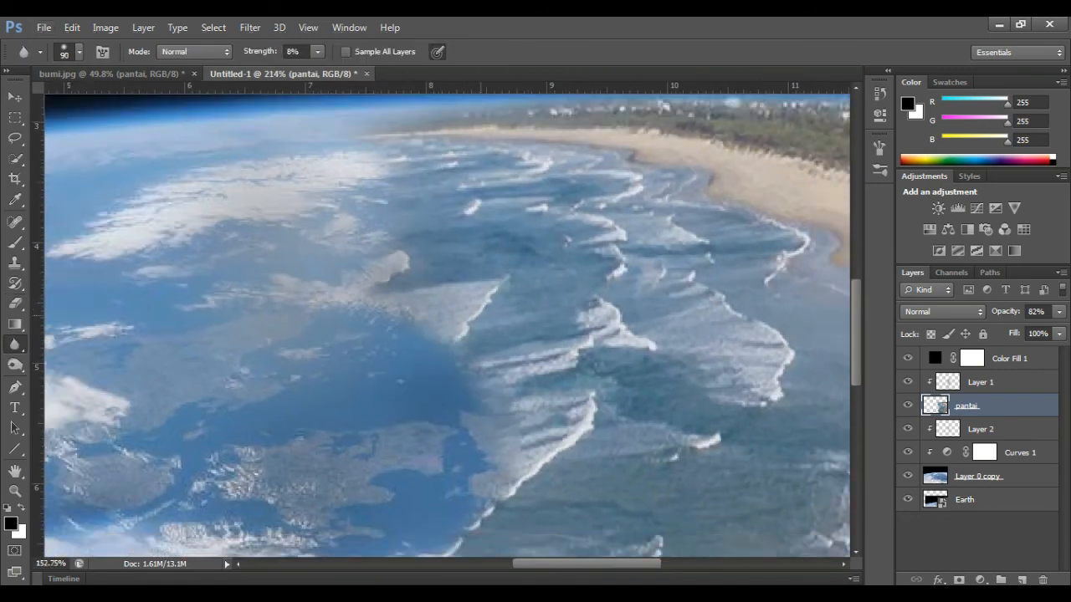
{"action": "scroll", "coordinate": [502, 402], "scroll_direction": "up", "scroll_amount": 3}
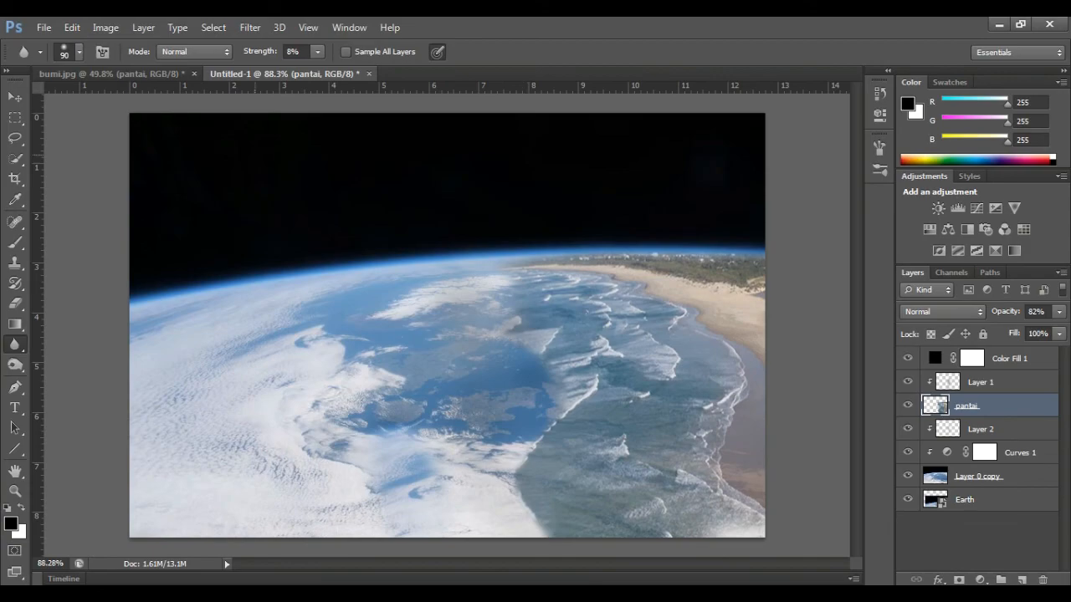
{"action": "key", "text": "v"}
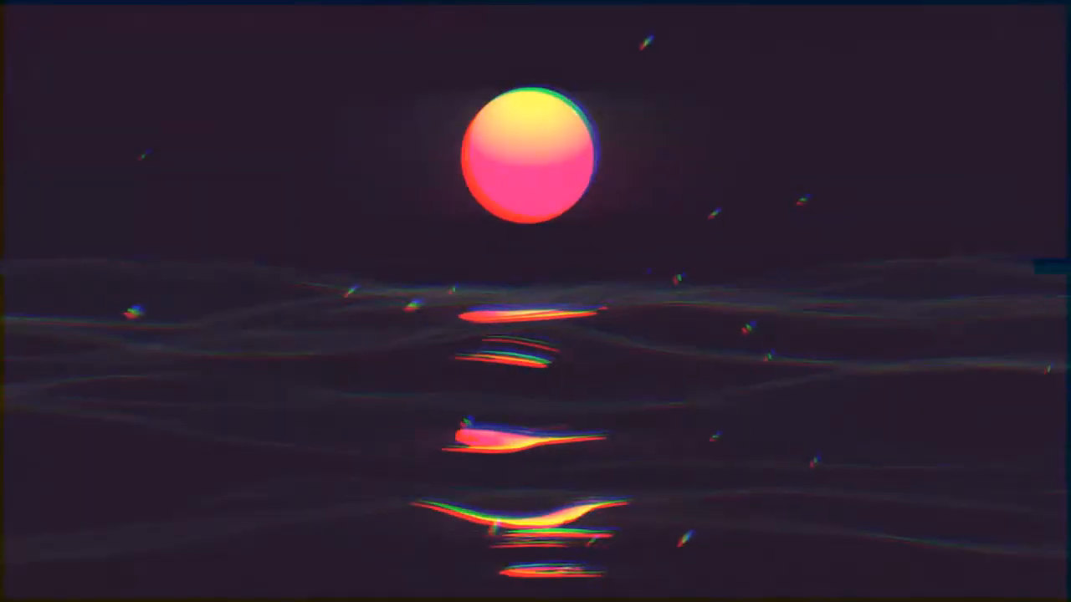